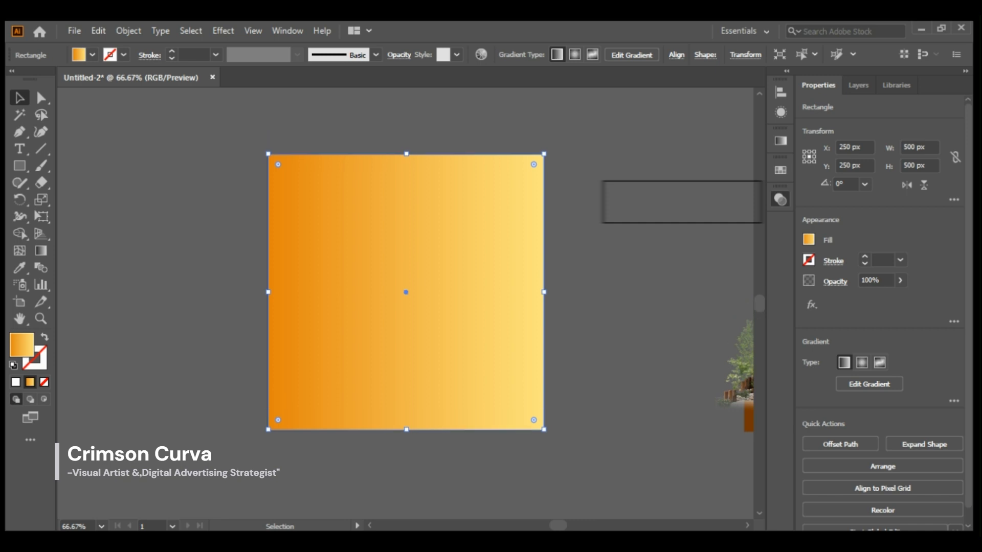
# Step: Rotate the background square's linear gradient to run vertically, with light yellow at the top and orange at the bottom
pyautogui.press('alt')
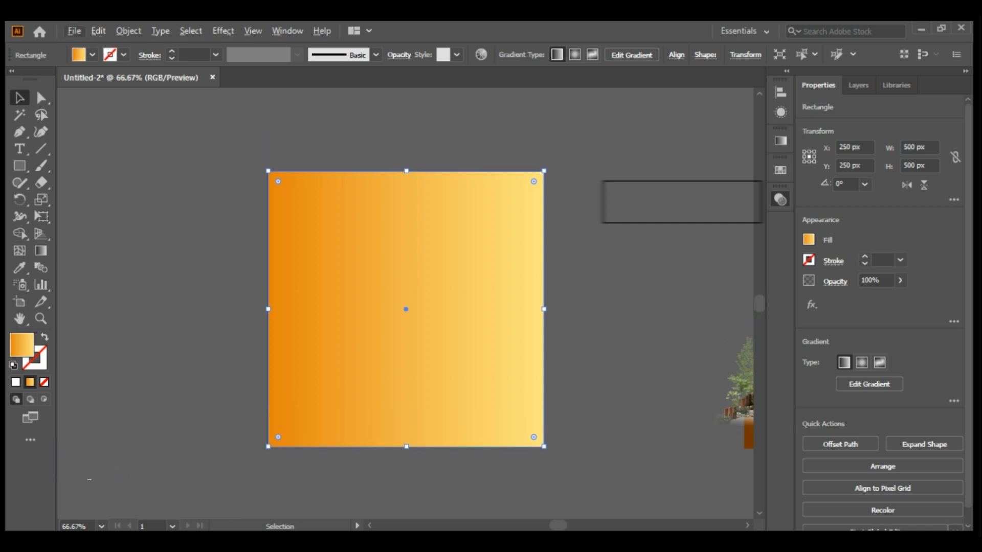
pyautogui.click(780, 141)
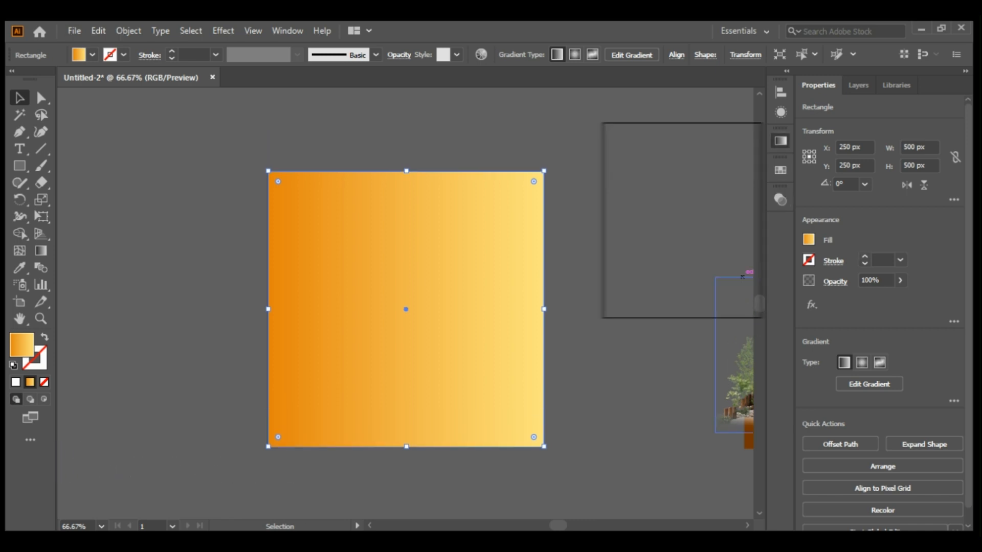
pyautogui.press('Return')
pyautogui.click(603, 357)
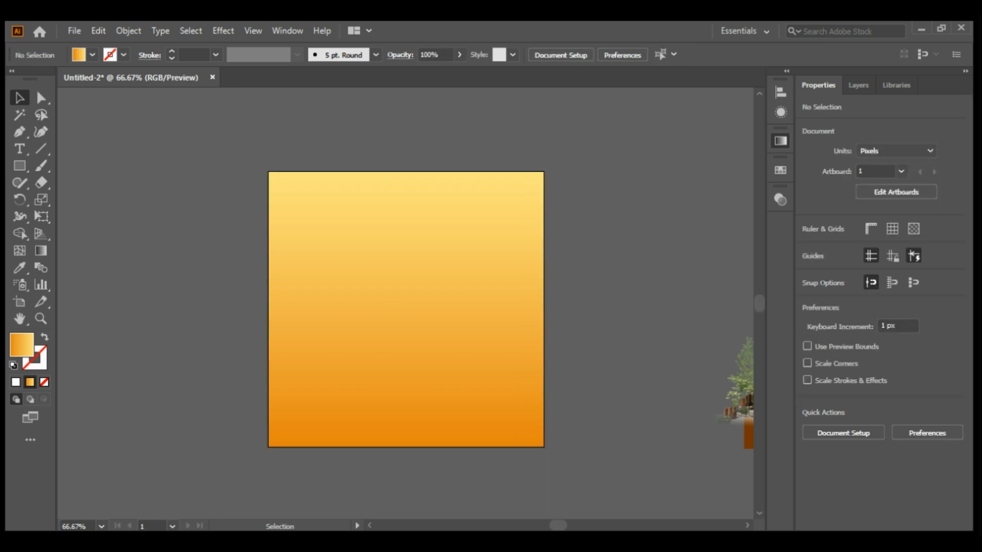
# Step: Offset the square's path inward to make a 400 × 400 px margin frame, and turn it into a locked guide
pyautogui.click(450, 316)
pyautogui.click(840, 444)
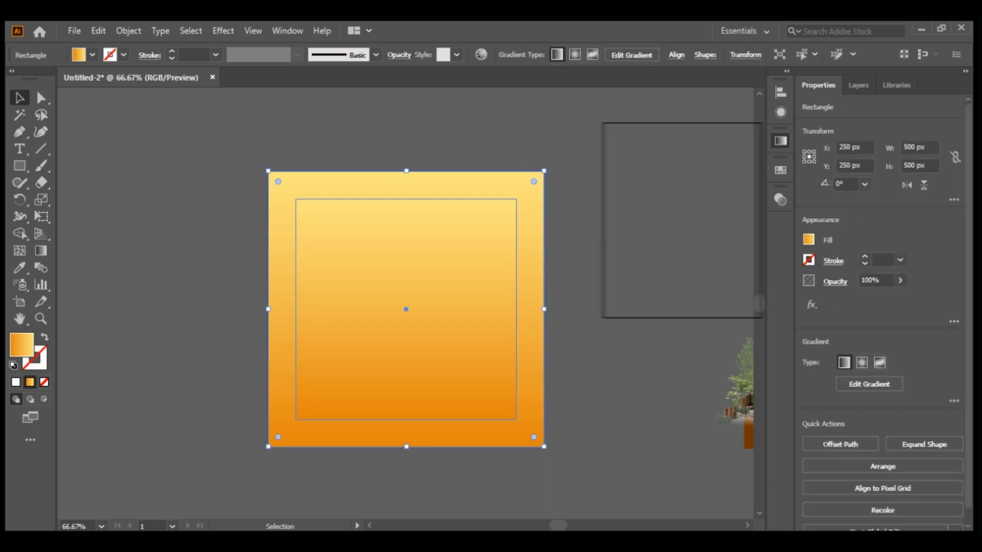
pyautogui.press('Return')
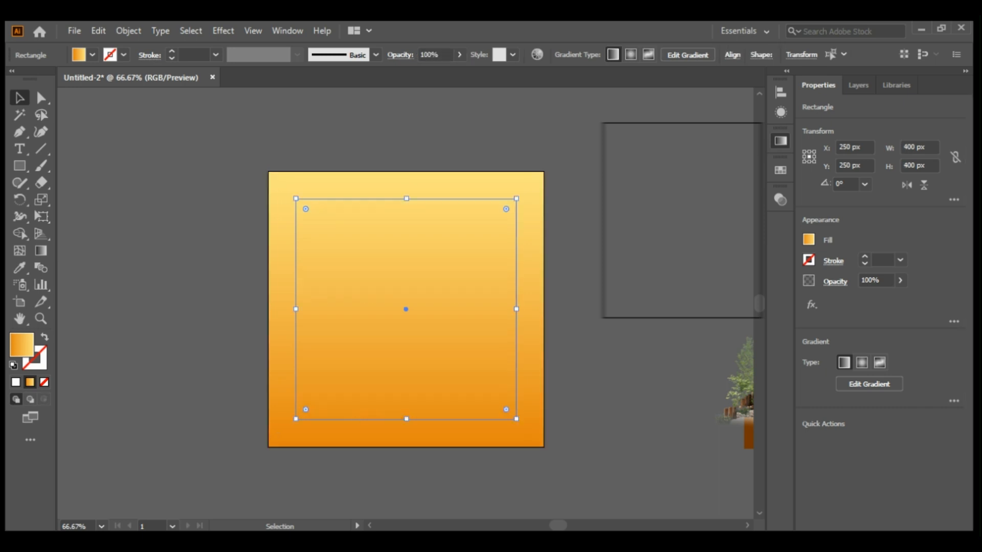
pyautogui.click(858, 84)
pyautogui.hotkey('ctrl', '2')
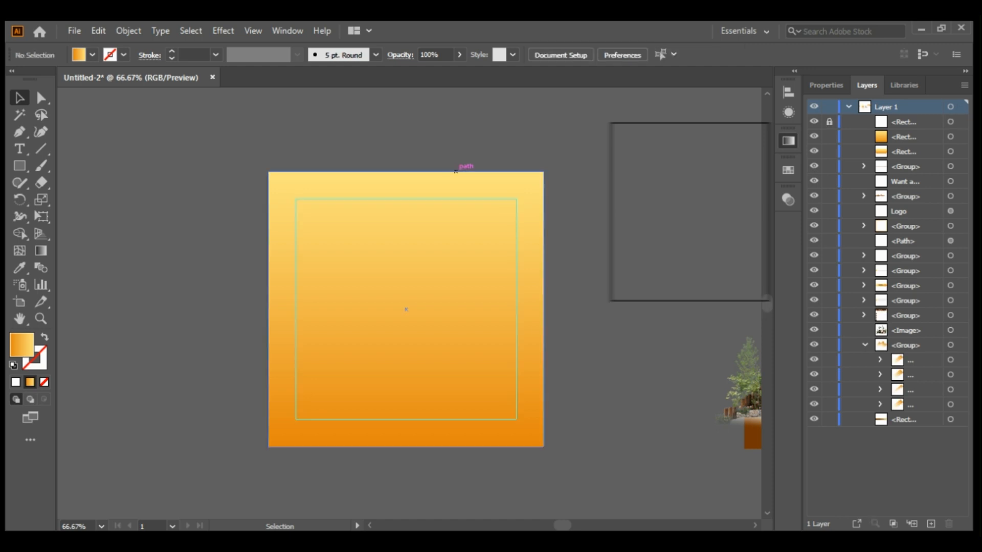
# Step: Move the group of diagonal orange gradient stripes over the upper part of the square and bring it to the front
pyautogui.hotkey('ctrl', '-')
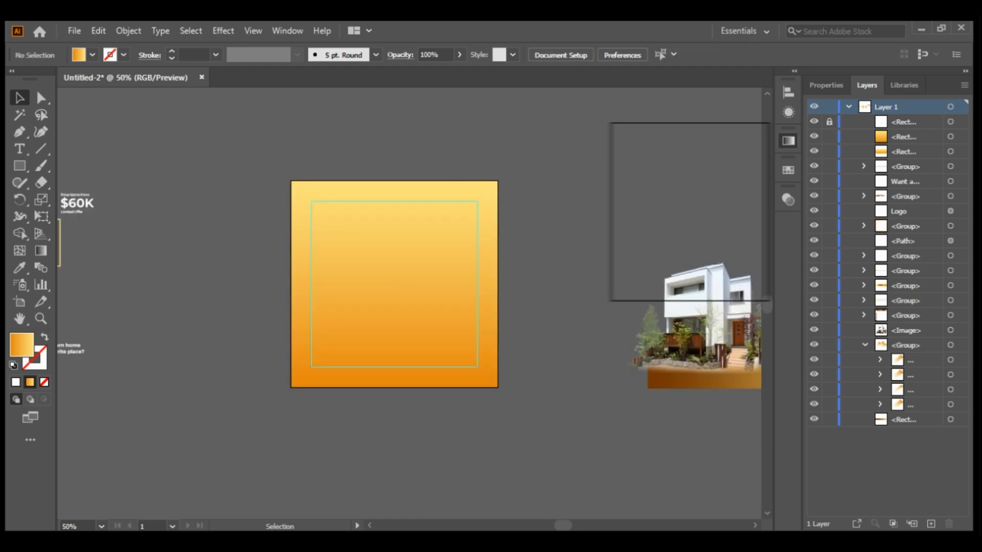
pyautogui.moveTo(511, 230); pyautogui.dragTo(434, 297)
pyautogui.moveTo(758, 321); pyautogui.dragTo(284, 348)
pyautogui.scroll(1, 304, 333)
pyautogui.scroll(-1, 309, 325)
pyautogui.moveTo(456, 207); pyautogui.dragTo(403, 211)
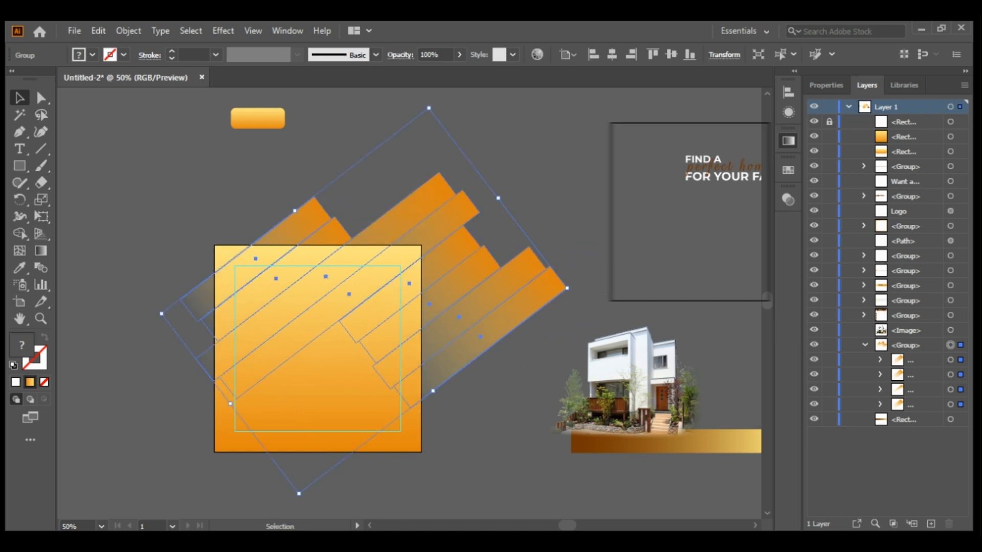
pyautogui.hotkey('ctrl', 'shift', ']')
pyautogui.click(491, 404)
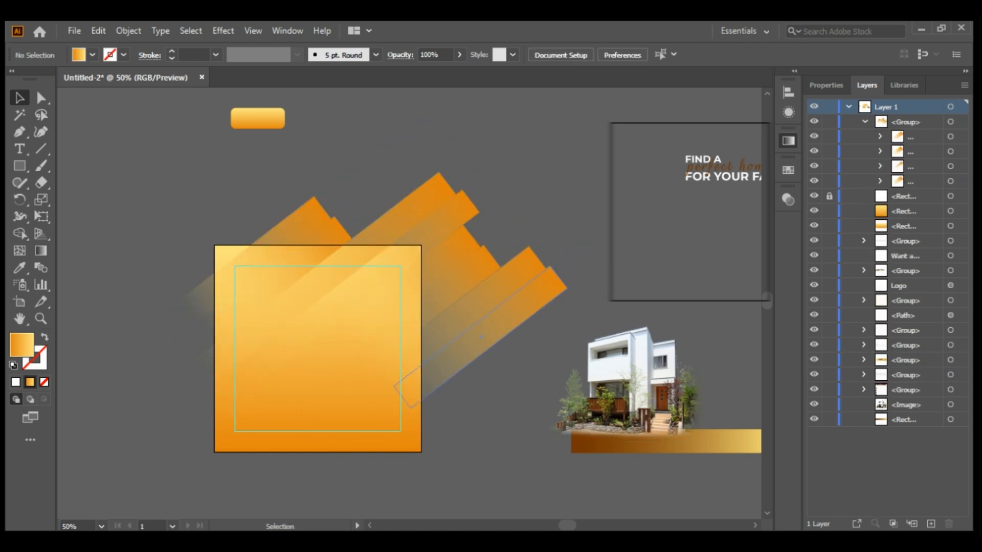
# Step: Resize and reposition the diagonal stripe group so the stripes run across the full width of the square's upper half
pyautogui.click(450, 342)
pyautogui.moveTo(299, 493); pyautogui.dragTo(339, 377)
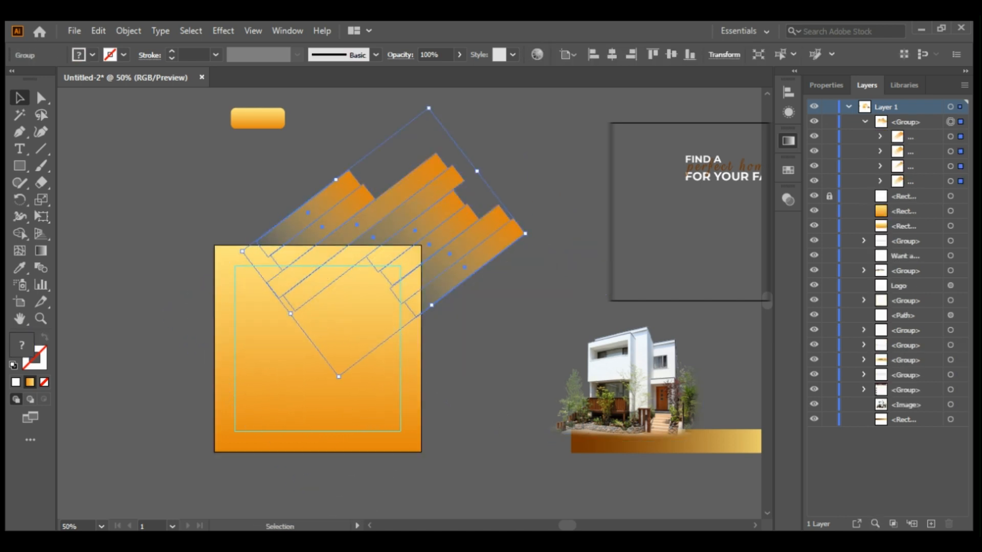
pyautogui.moveTo(481, 241); pyautogui.dragTo(461, 273)
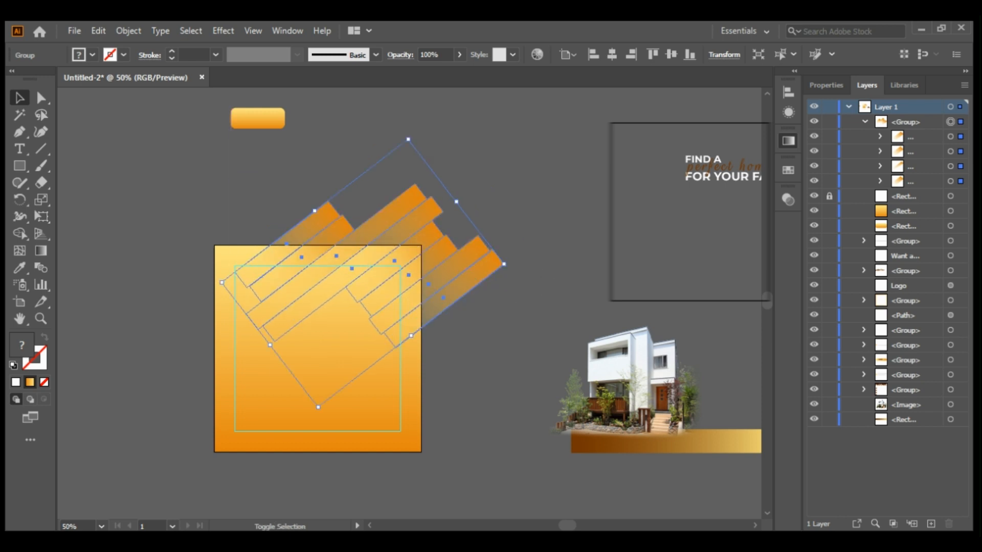
pyautogui.moveTo(221, 282); pyautogui.dragTo(163, 286)
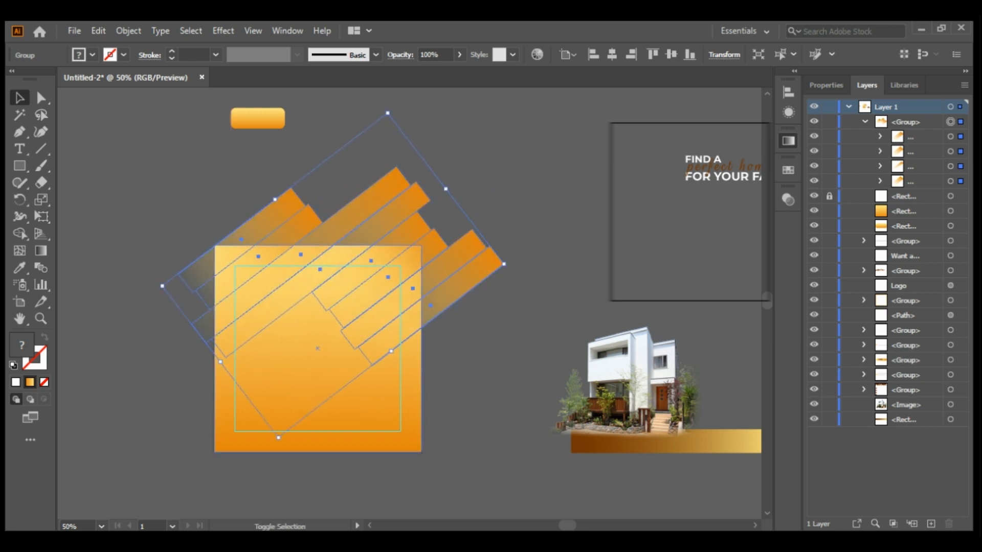
pyautogui.moveTo(278, 438); pyautogui.dragTo(264, 480)
pyautogui.moveTo(443, 313); pyautogui.dragTo(452, 301)
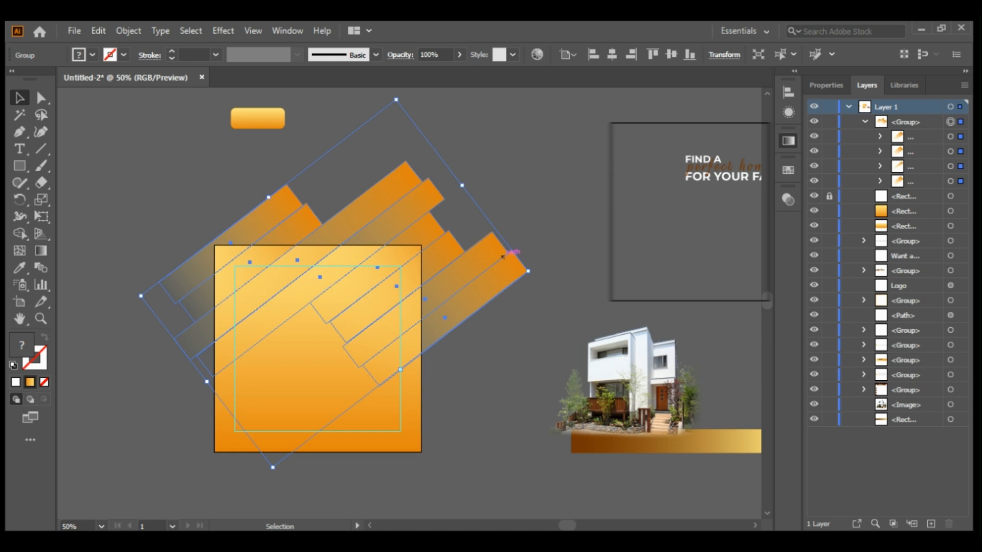
pyautogui.hotkey('ctrl', 'shift', 'a')
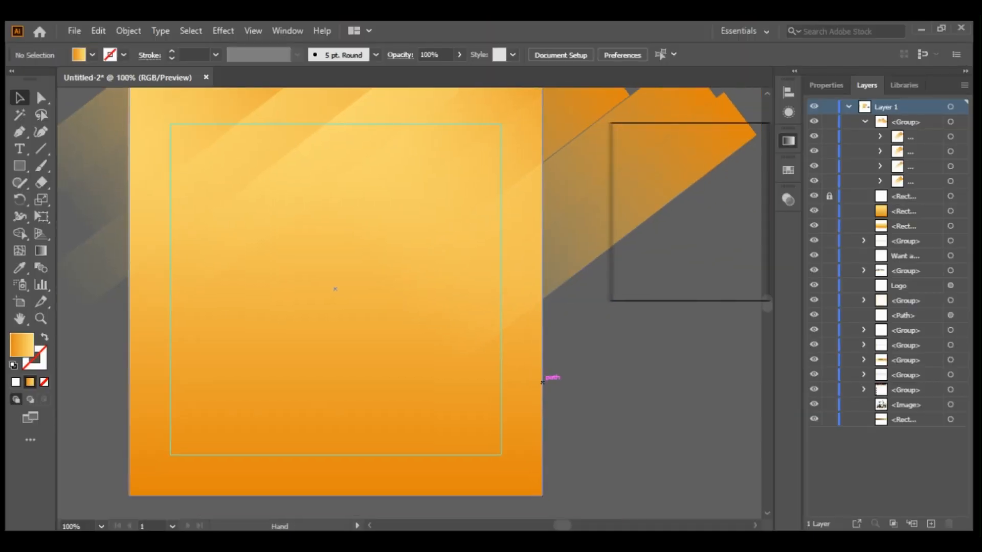
# Step: Place the house image on the right half of the square and bring it to the front
pyautogui.hotkey('ctrl', '-')
pyautogui.moveTo(643, 296); pyautogui.dragTo(475, 278)
pyautogui.hotkey('ctrl', 'shift', ']')
pyautogui.hotkey('ctrl', '+')
pyautogui.hotkey('ctrl', '+')
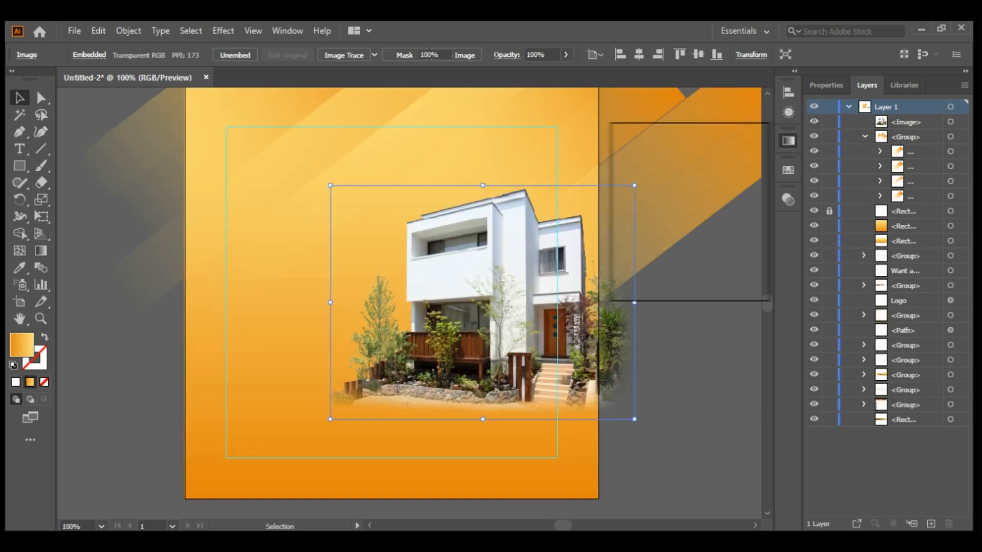
# Step: Adjust the house image's position near the square's right edge and lock the image
pyautogui.moveTo(528, 294)
pyautogui.mouseDown()
pyautogui.moveTo(492, 288)
pyautogui.moveTo(547, 294)
pyautogui.mouseUp()
pyautogui.hotkey('ctrl', 'shift', 'a')
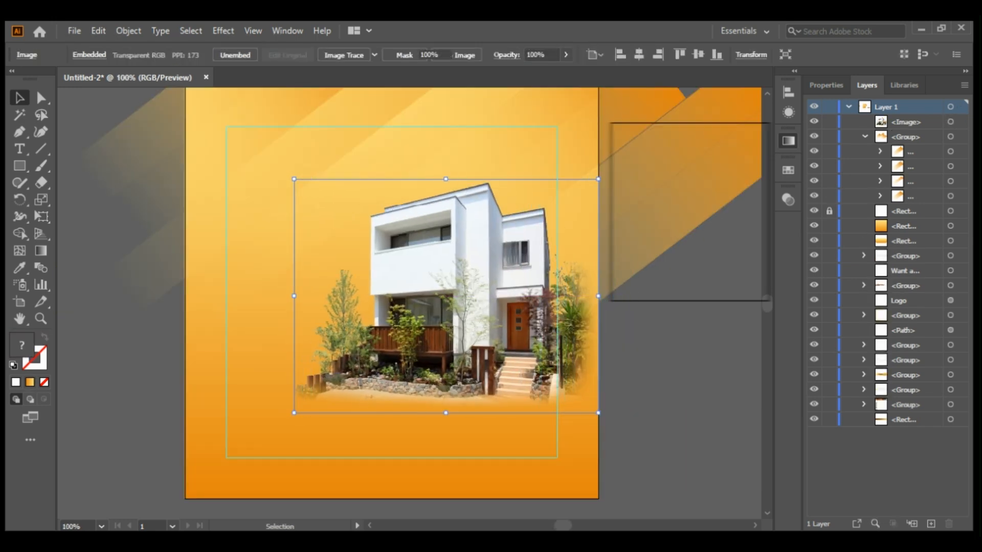
pyautogui.click(526, 295)
pyautogui.hotkey('ctrl', '2')
# Step: Bring the LOGO text to the front and place it at the upper-right corner of the margin guide
pyautogui.hotkey('ctrl', '-')
pyautogui.hotkey('ctrl', '-')
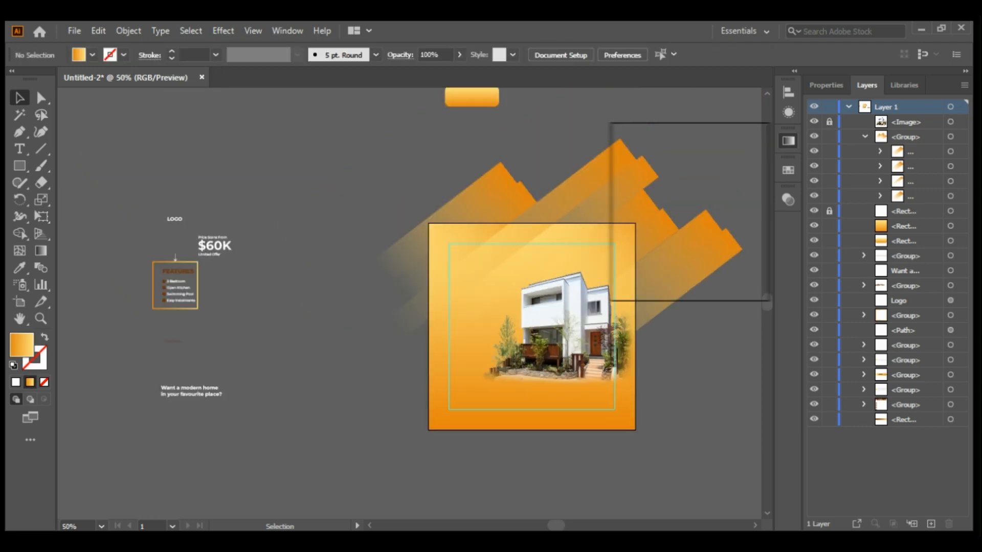
pyautogui.scroll(4, 461, 251)
pyautogui.moveTo(455, 251); pyautogui.dragTo(402, 201)
pyautogui.hotkey('ctrl', 'shift', ']')
pyautogui.scroll(3, 424, 240)
pyautogui.scroll(-3, 419, 298)
pyautogui.scroll(-1, 425, 313)
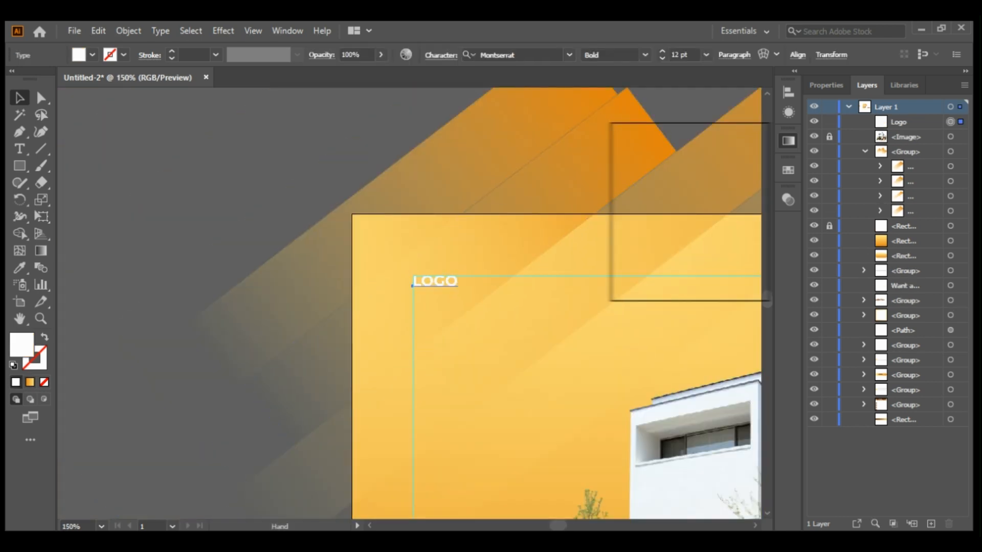
pyautogui.scroll(-1, 409, 306)
pyautogui.moveTo(312, 296); pyautogui.dragTo(473, 279)
pyautogui.scroll(-1, 455, 302)
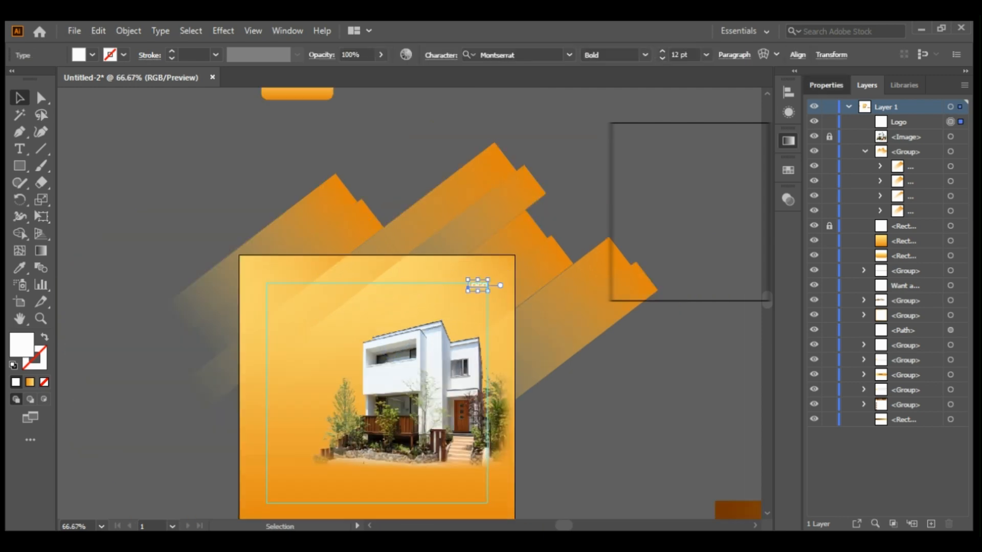
# Step: Set the LOGO text to 14 pt and align it inside the guide's upper-right corner
pyautogui.click(825, 85)
pyautogui.scroll(3, 418, 262)
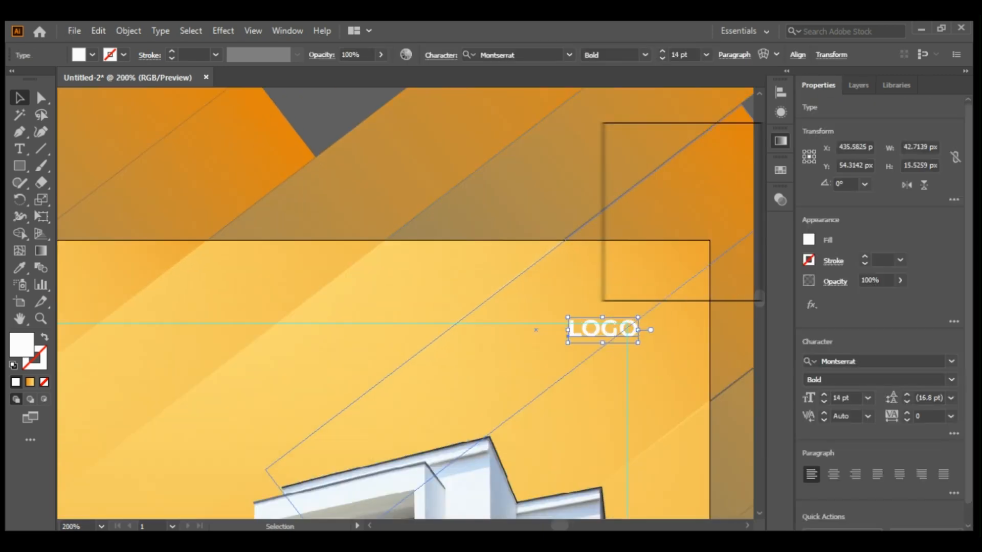
pyautogui.moveTo(471, 278); pyautogui.dragTo(391, 273)
pyautogui.moveTo(551, 320); pyautogui.dragTo(391, 295)
pyautogui.click(239, 115)
# Step: Place the "FIND A perfect home FOR YOUR FAMILY" headline group at the upper-left corner of the margin guide
pyautogui.scroll(-3, 390, 309)
pyautogui.scroll(-2, 381, 360)
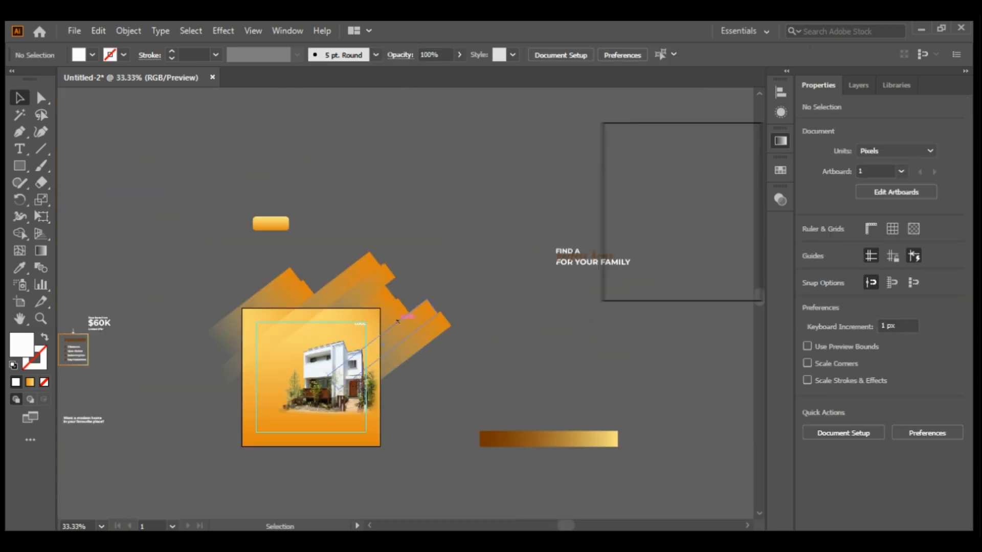
pyautogui.moveTo(601, 262); pyautogui.dragTo(300, 336)
pyautogui.scroll(4, 281, 341)
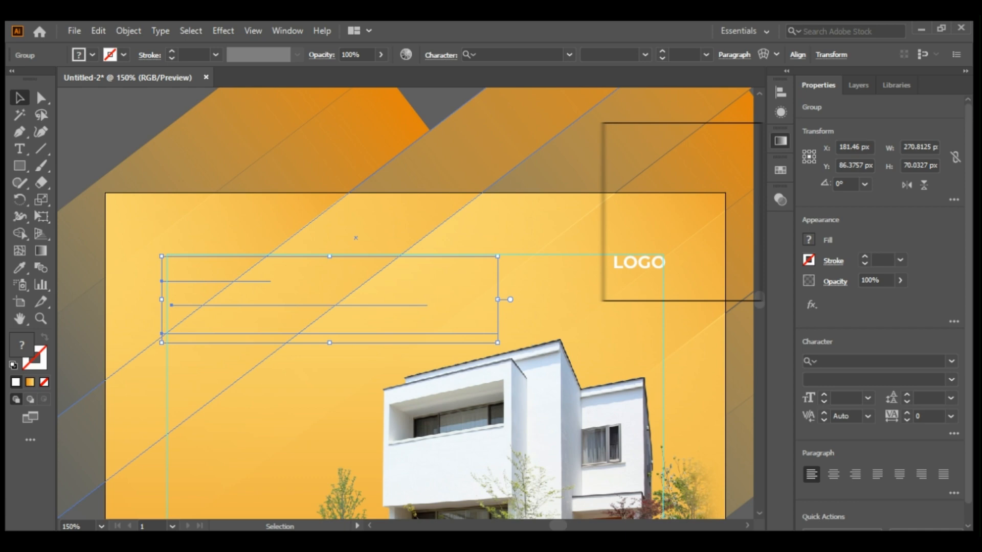
pyautogui.scroll(3, 173, 258)
pyautogui.moveTo(196, 265); pyautogui.dragTo(200, 260)
pyautogui.scroll(-4, 270, 418)
pyautogui.click(169, 297)
# Step: Move the brown-to-yellow gradient bar across the middle of the house, flush with both sides of the square
pyautogui.scroll(-3, 269, 358)
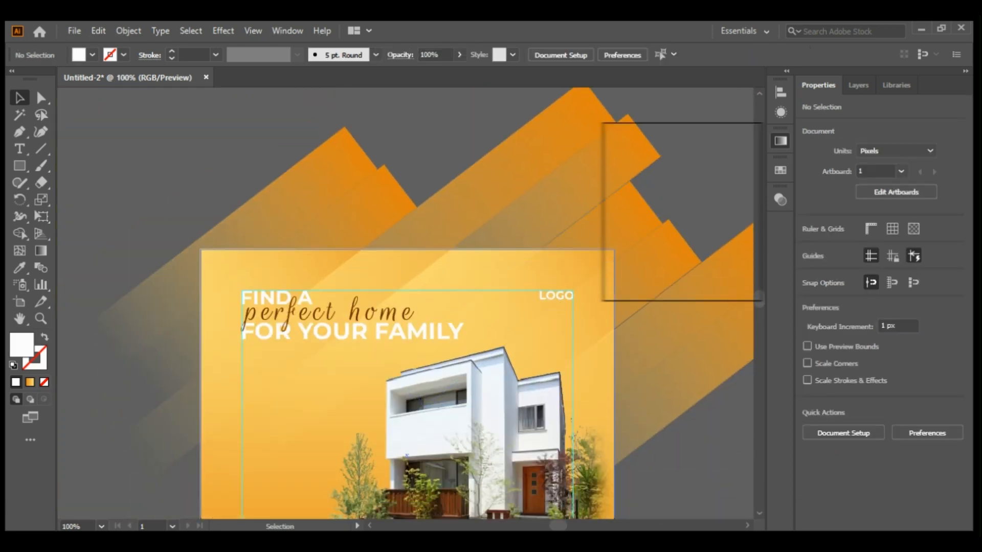
pyautogui.scroll(-3, 404, 301)
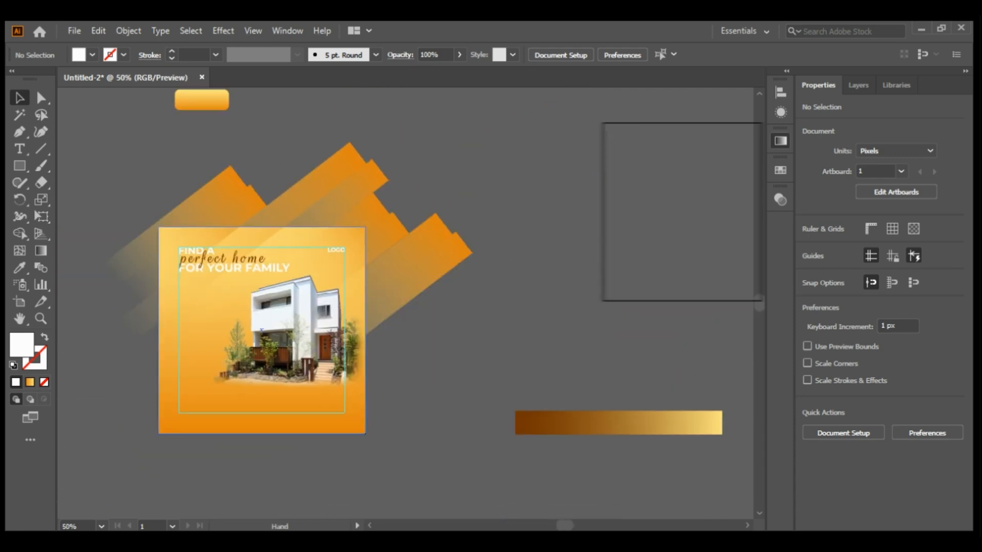
pyautogui.moveTo(536, 389); pyautogui.dragTo(309, 315)
pyautogui.scroll(3, 309, 317)
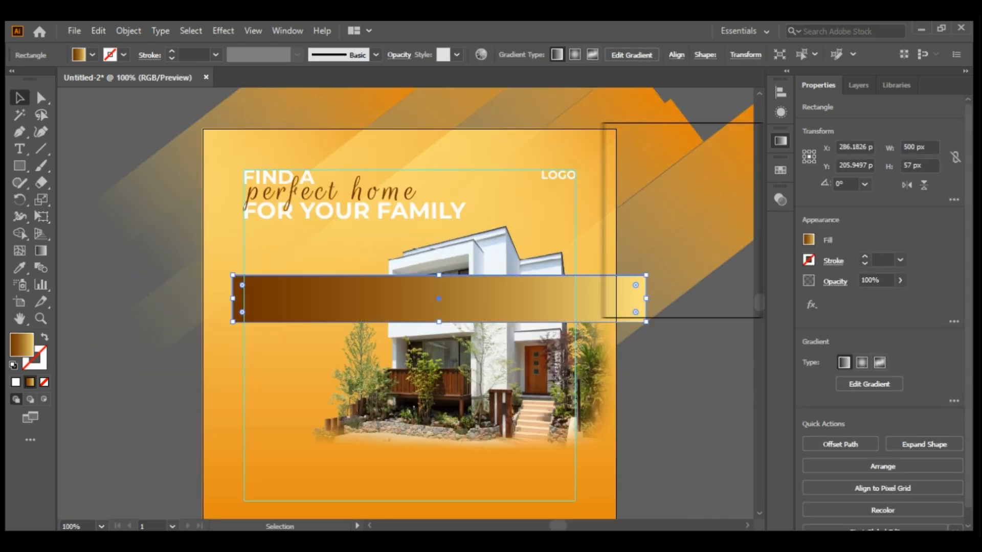
pyautogui.moveTo(338, 285); pyautogui.dragTo(308, 309)
pyautogui.click(194, 306)
# Step: Place the short brown dashed line below the headline, beside the left margin guide
pyautogui.scroll(-2, 200, 305)
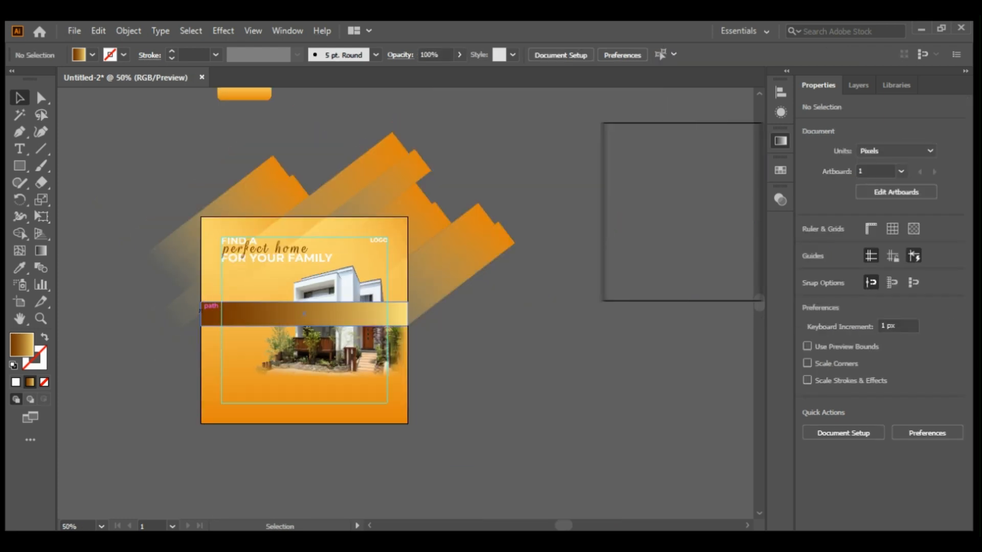
pyautogui.moveTo(200, 305); pyautogui.dragTo(354, 310)
pyautogui.moveTo(101, 339); pyautogui.dragTo(387, 275)
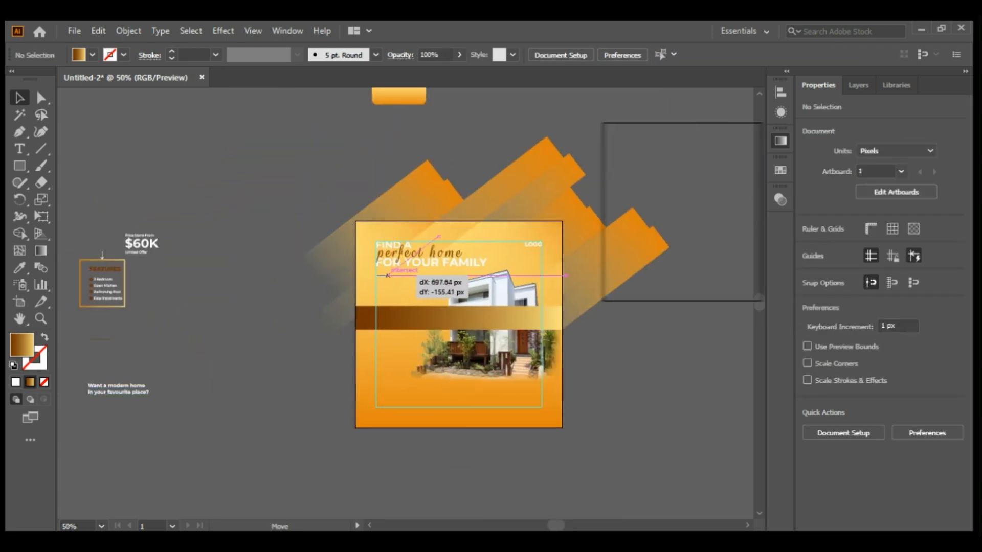
pyautogui.scroll(6, 387, 275)
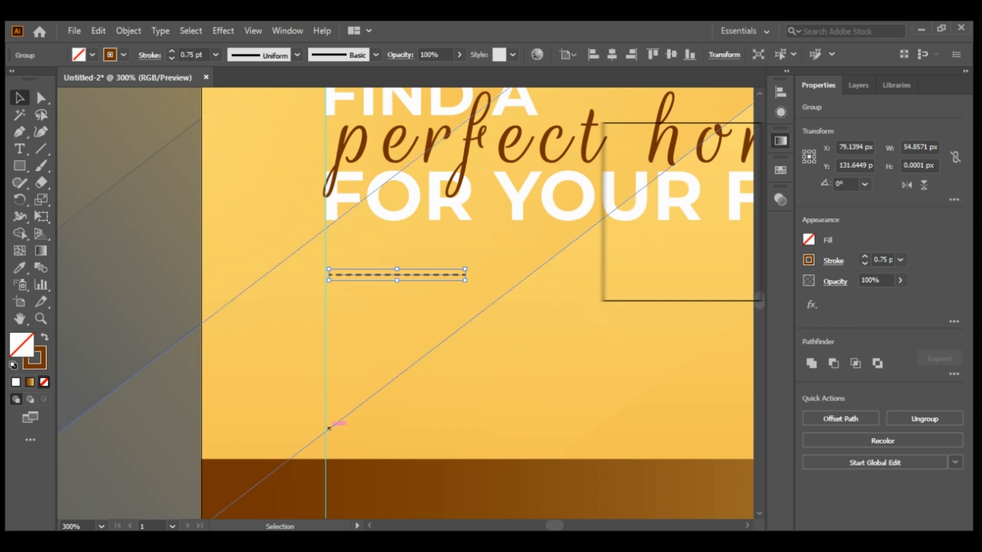
# Step: Select the diagonal stripe group and lock it
pyautogui.click(330, 428)
pyautogui.moveTo(429, 272); pyautogui.dragTo(429, 272)
pyautogui.scroll(-1, 233, 436)
pyautogui.scroll(-1, 228, 438)
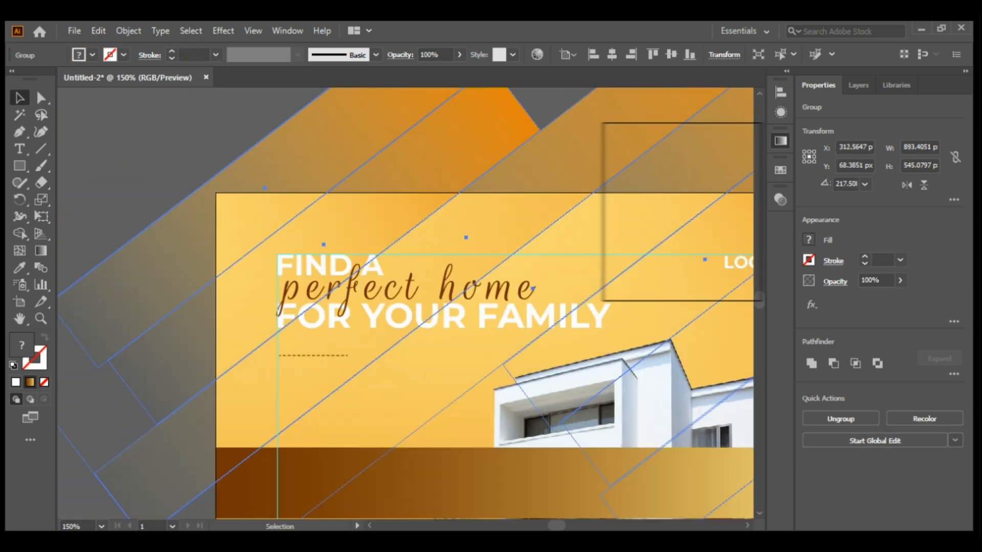
pyautogui.click(858, 86)
pyautogui.hotkey('ctrl', '2')
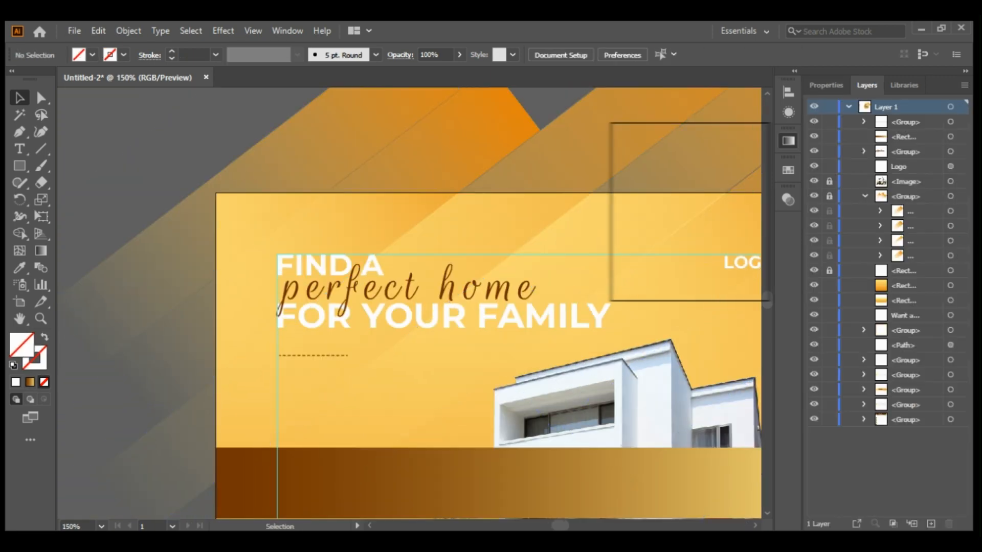
# Step: Move the dashed line up closer beneath the headline, aligned with the left margin guide
pyautogui.click(317, 355)
pyautogui.scroll(3, 315, 355)
pyautogui.moveTo(312, 359); pyautogui.dragTo(306, 330)
pyautogui.scroll(-4, 298, 330)
pyautogui.click(169, 317)
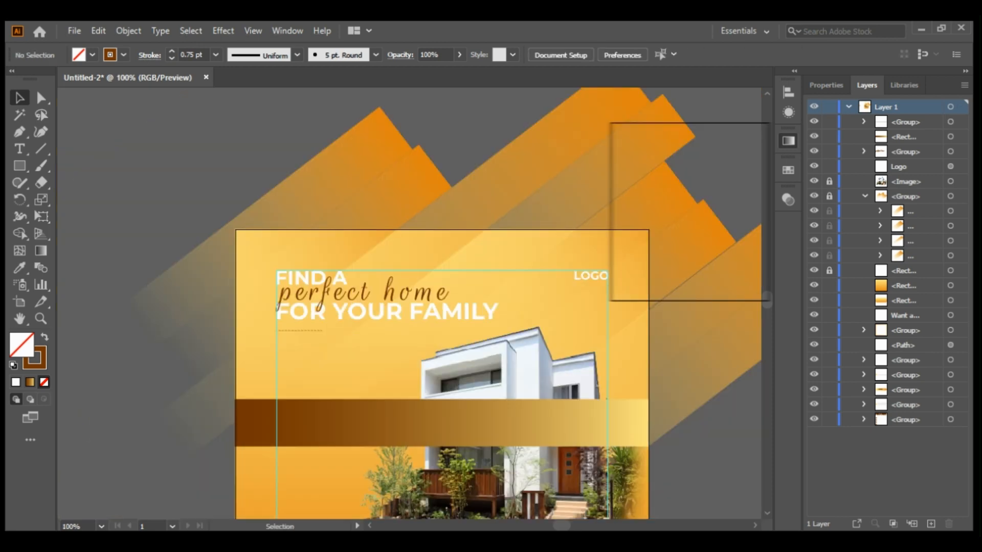
# Step: Place the "Want a modern home in your favourite place?" text beneath the dashed line and bring it to the front
pyautogui.scroll(-1, 168, 317)
pyautogui.moveTo(169, 317); pyautogui.dragTo(378, 216)
pyautogui.moveTo(131, 382); pyautogui.dragTo(413, 329)
pyautogui.scroll(3, 514, 253)
pyautogui.hotkey('ctrl', 'shift', ']')
pyautogui.moveTo(409, 327); pyautogui.dragTo(413, 284)
pyautogui.scroll(-3, 305, 335)
pyautogui.click(200, 353)
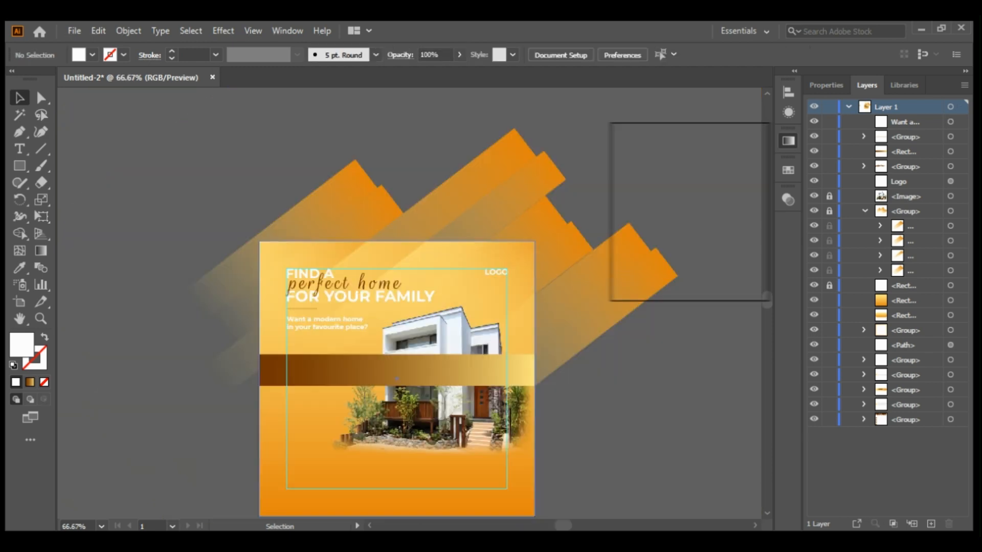
# Step: Move the brown gradient band directly behind the house image in the stacking order and deselect it
pyautogui.scroll(2, 291, 370)
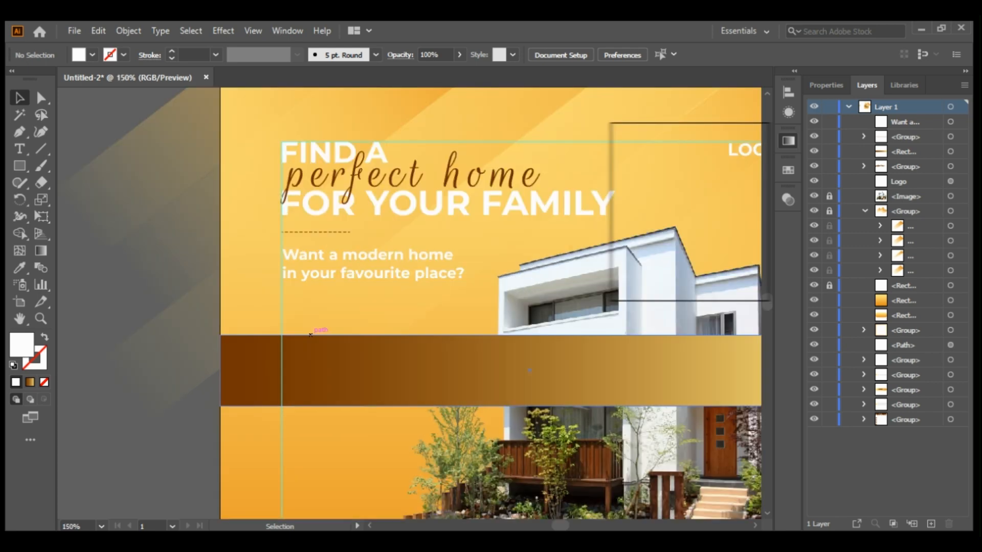
pyautogui.scroll(-1, 317, 324)
pyautogui.moveTo(318, 325); pyautogui.dragTo(452, 307)
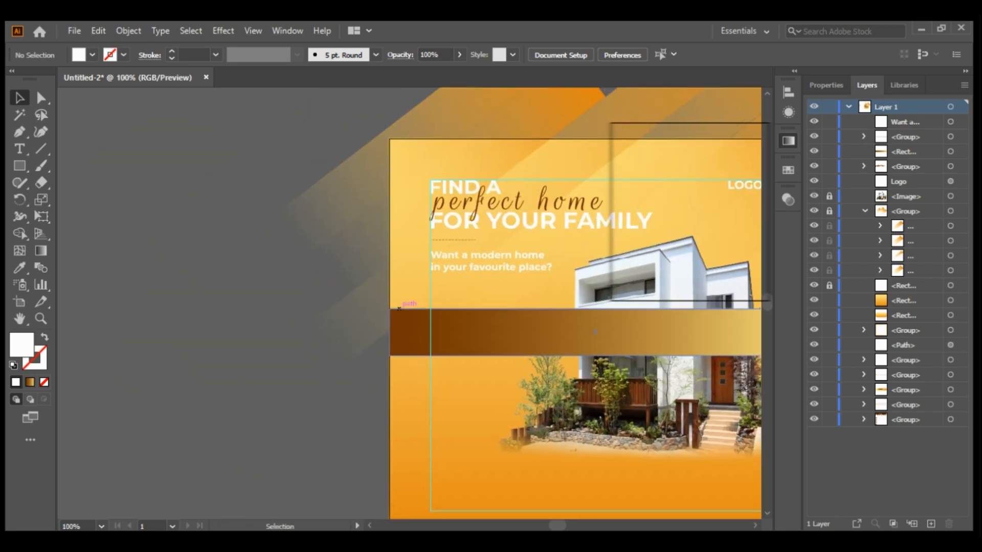
pyautogui.click(396, 332)
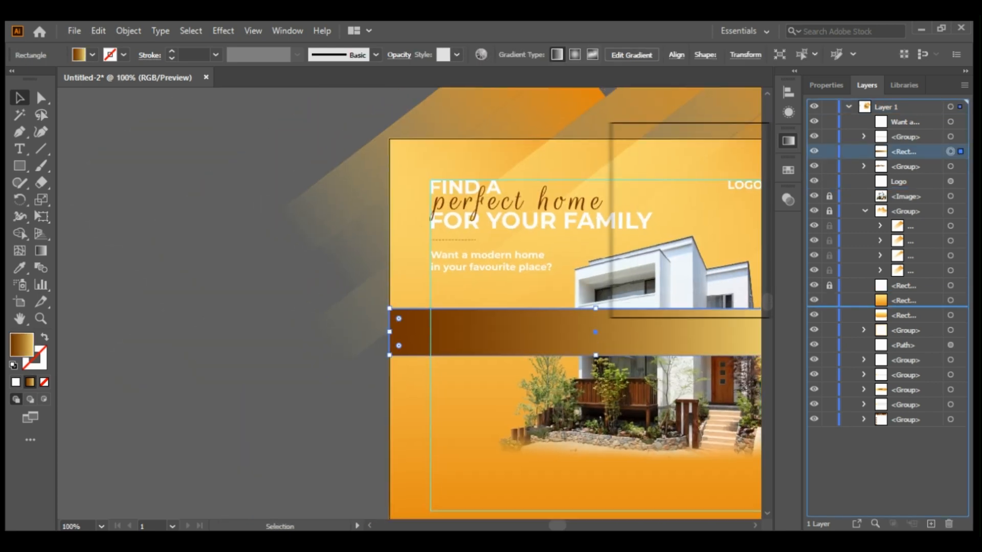
pyautogui.moveTo(903, 152); pyautogui.dragTo(903, 297)
pyautogui.moveTo(903, 190); pyautogui.dragTo(904, 188)
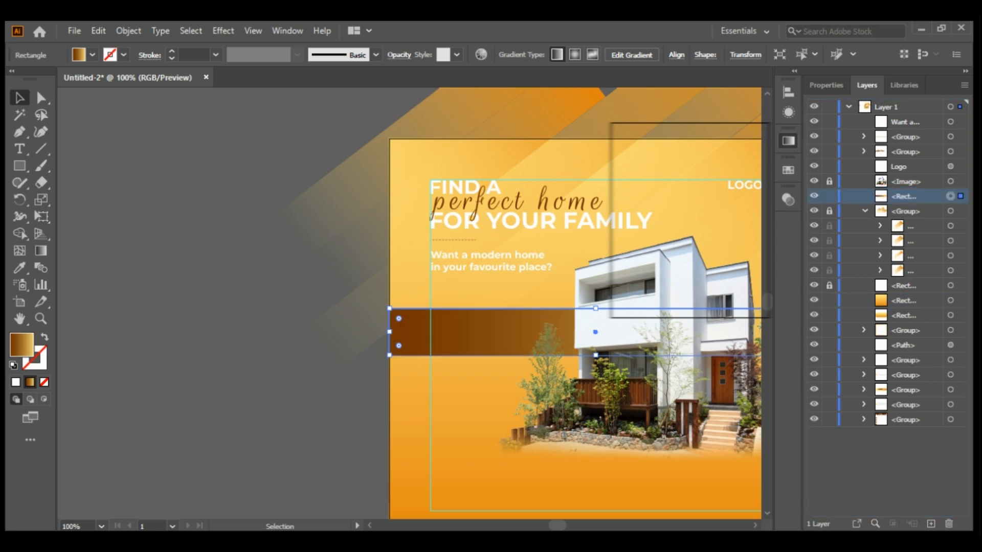
pyautogui.click(306, 286)
pyautogui.click(787, 140)
pyautogui.moveTo(603, 338); pyautogui.dragTo(475, 330)
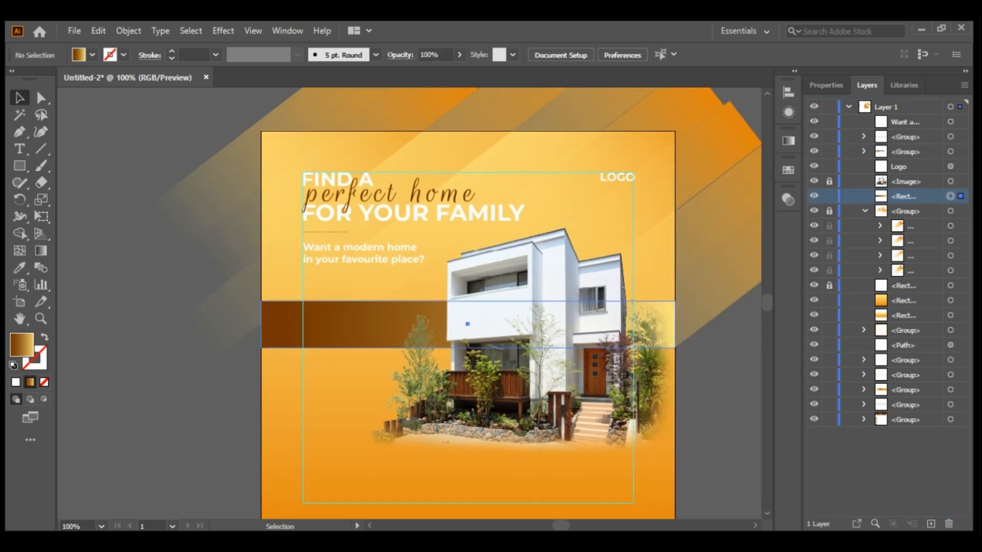
# Step: Place the "Price Starts From $60K Limited Offer" text group on the brown band beside the left margin guide and bring it to the front
pyautogui.click(467, 324)
pyautogui.scroll(-2, 287, 267)
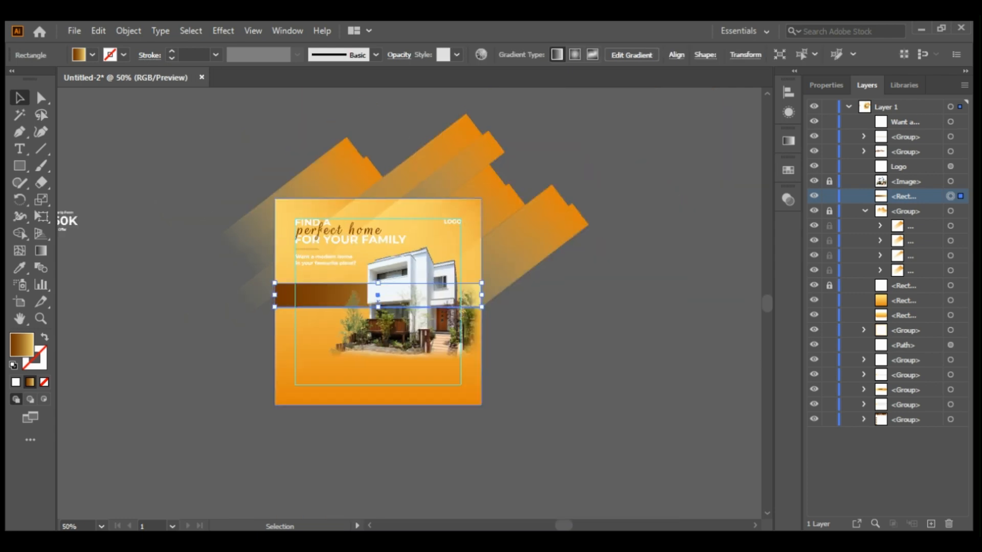
pyautogui.moveTo(288, 268); pyautogui.dragTo(498, 276)
pyautogui.click(358, 278)
pyautogui.moveTo(245, 278); pyautogui.dragTo(449, 297)
pyautogui.scroll(4, 533, 305)
pyautogui.hotkey('ctrl', 'shift', ']')
pyautogui.scroll(1, 474, 301)
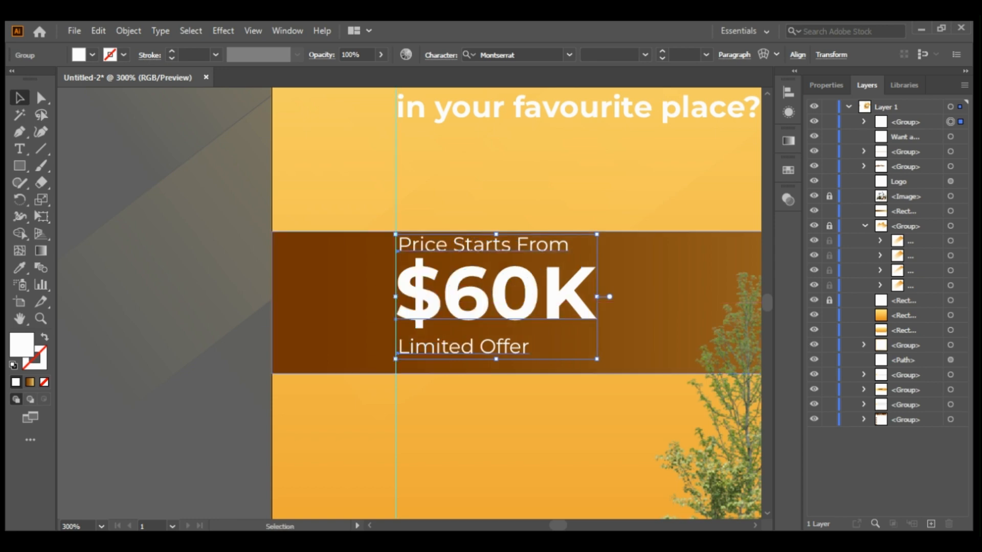
# Step: Center the price text group vertically on the brown band, using the band as the key object
pyautogui.keyDown('ctrl'); pyautogui.keyDown('shift'); pyautogui.click(633, 301); pyautogui.keyUp('shift'); pyautogui.keyUp('ctrl')
pyautogui.click(634, 301)
pyautogui.click(540, 54)
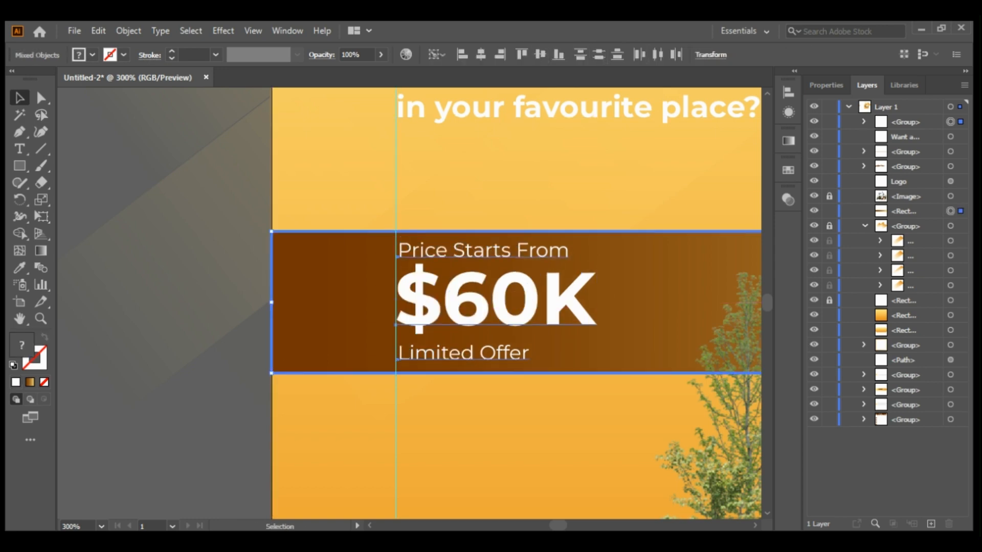
pyautogui.click(476, 176)
# Step: Nudge the price text group horizontally until its lettering lines up with the left margin guide
pyautogui.click(414, 298)
pyautogui.scroll(4, 412, 298)
pyautogui.moveTo(431, 288); pyautogui.dragTo(420, 289)
pyautogui.scroll(-1, 420, 289)
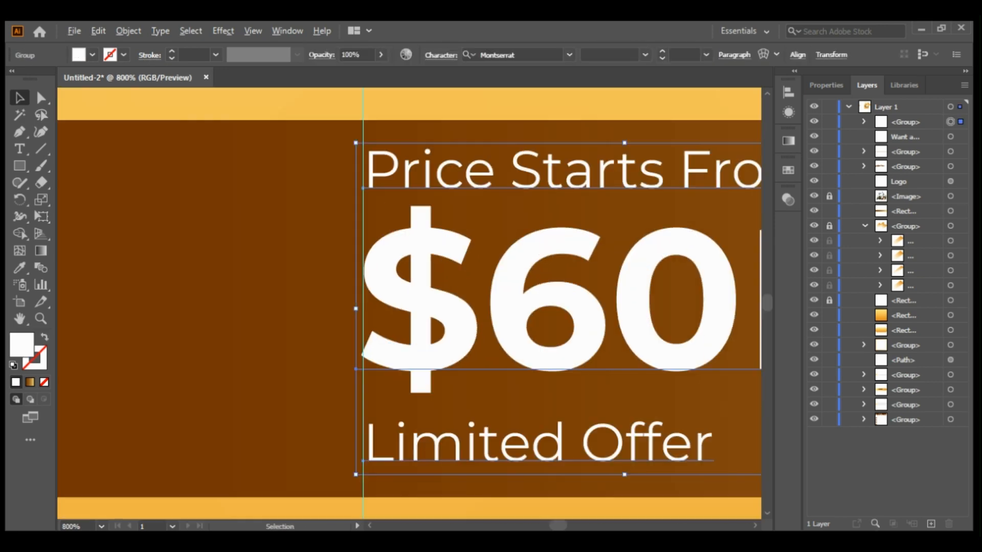
pyautogui.scroll(-3, 305, 288)
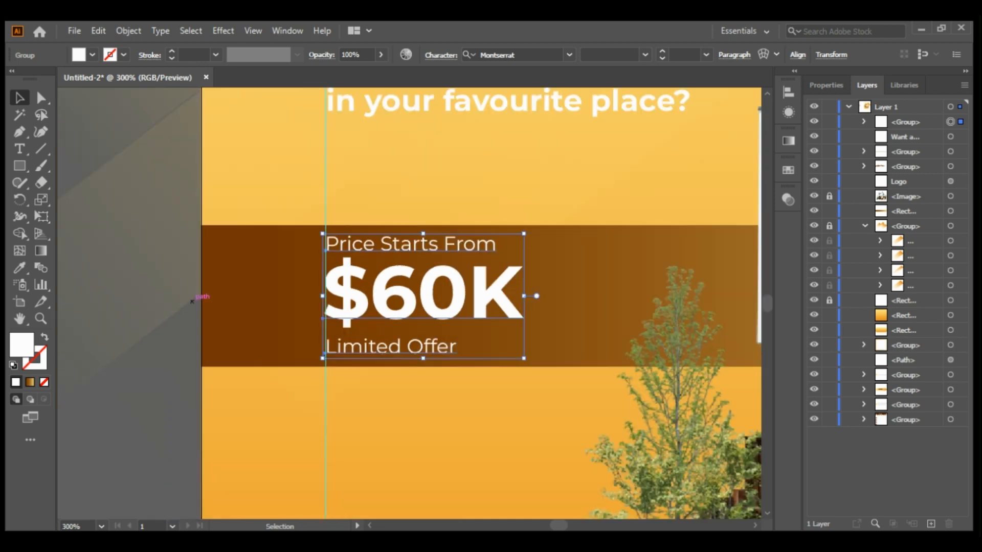
pyautogui.click(197, 296)
pyautogui.scroll(2, 358, 244)
pyautogui.scroll(5, 354, 247)
pyautogui.moveTo(271, 241); pyautogui.dragTo(248, 241)
pyautogui.scroll(-5, 258, 232)
pyautogui.scroll(2, 240, 414)
pyautogui.click(292, 460)
pyautogui.scroll(4, 293, 468)
pyautogui.moveTo(252, 445); pyautogui.dragTo(347, 258)
pyautogui.scroll(-6, 215, 446)
pyautogui.scroll(-5, 207, 447)
# Step: Place the Features list, its gradient frame and the white arrow below the price band and bring them to the front
pyautogui.click(194, 377)
pyautogui.scroll(-1, 194, 377)
pyautogui.moveTo(194, 377); pyautogui.dragTo(408, 383)
pyautogui.moveTo(145, 217); pyautogui.dragTo(363, 284)
pyautogui.scroll(3, 512, 327)
pyautogui.hotkey('ctrl', 'shift', ']')
pyautogui.click(168, 307)
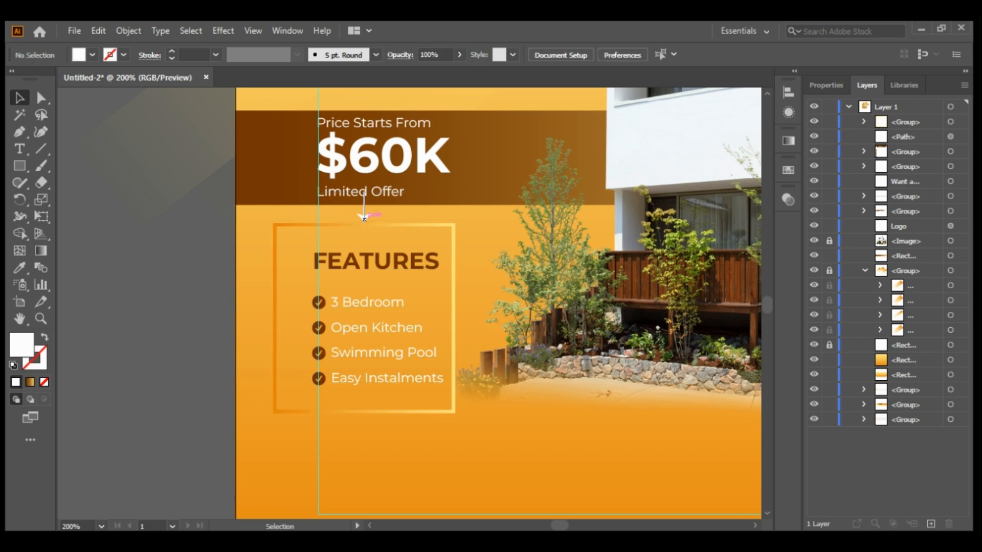
# Step: Move the white arrow down to start at the band's lower edge and shift the Features frame below its tip
pyautogui.click(353, 220)
pyautogui.scroll(2, 341, 220)
pyautogui.scroll(1, 334, 216)
pyautogui.moveTo(421, 213); pyautogui.dragTo(422, 255)
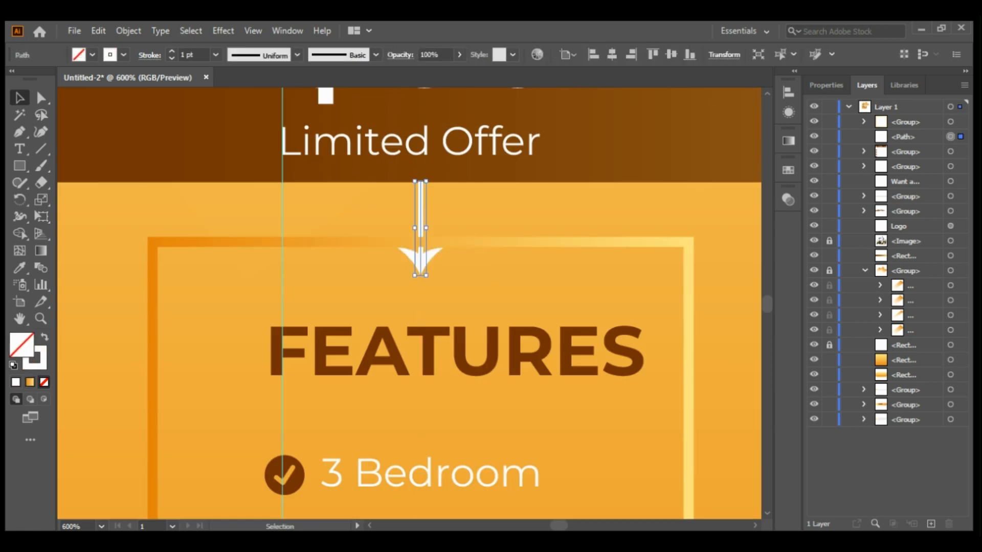
pyautogui.click(503, 245)
pyautogui.moveTo(503, 247); pyautogui.dragTo(527, 293)
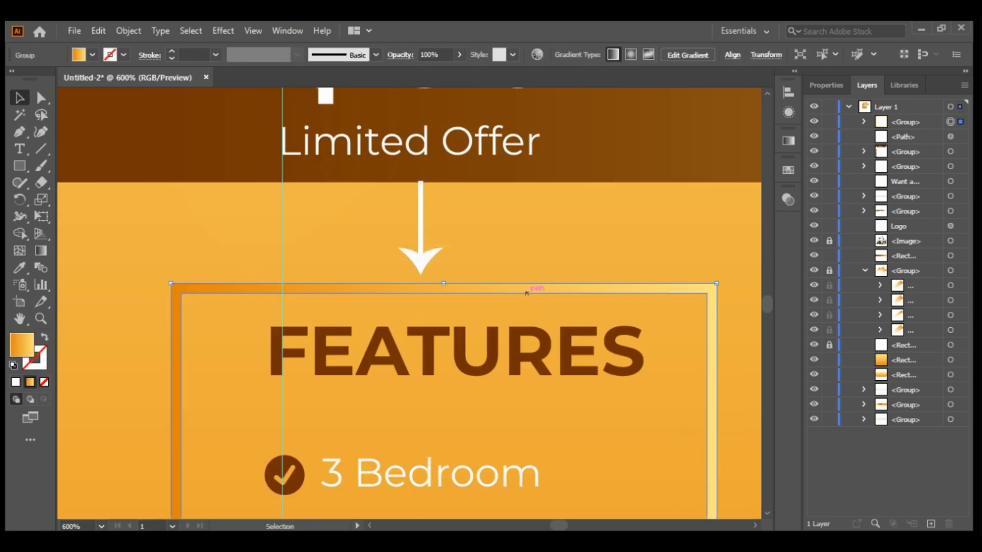
# Step: Align the Features frame's left edge with the left margin guide and move the Features list inside the frame
pyautogui.scroll(-4, 527, 293)
pyautogui.scroll(-1, 490, 286)
pyautogui.moveTo(481, 258); pyautogui.dragTo(556, 254)
pyautogui.click(476, 303)
pyautogui.scroll(-1, 409, 286)
pyautogui.moveTo(353, 266); pyautogui.dragTo(403, 266)
pyautogui.scroll(-4, 402, 266)
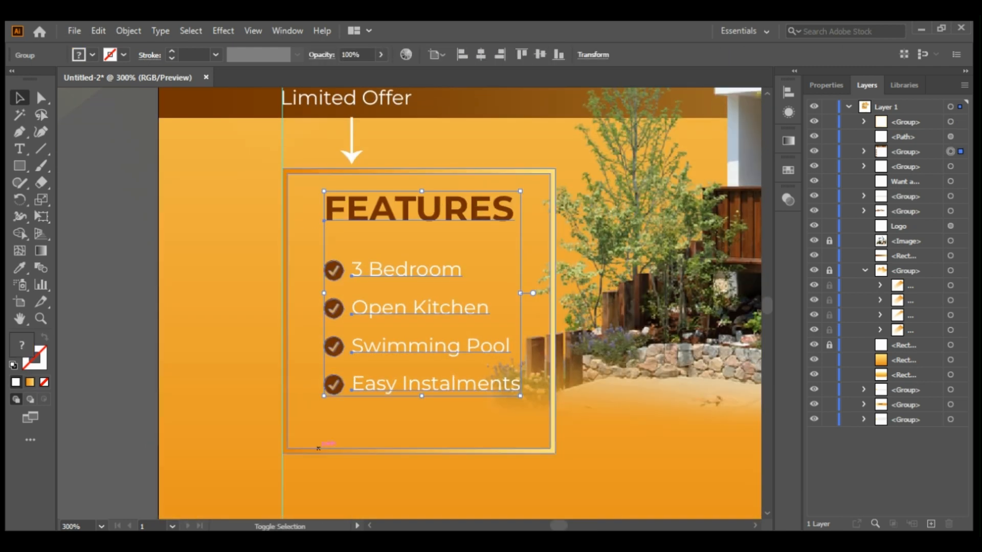
# Step: Center the Features list vertically and horizontally within its gradient frame, keeping the frame fixed
pyautogui.keyDown('shift'); pyautogui.click(318, 448); pyautogui.keyUp('shift')
pyautogui.click(540, 54)
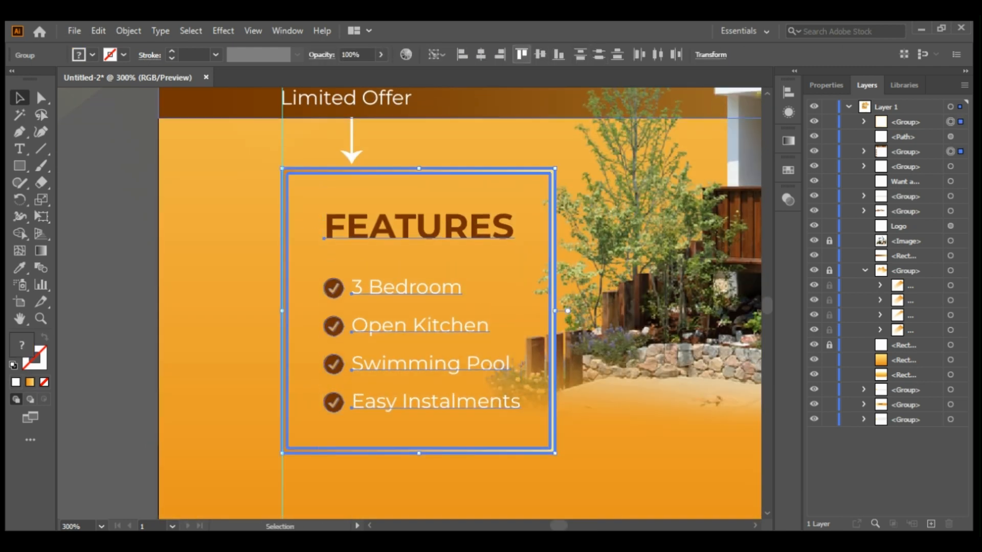
pyautogui.click(481, 54)
pyautogui.click(123, 317)
pyautogui.click(393, 364)
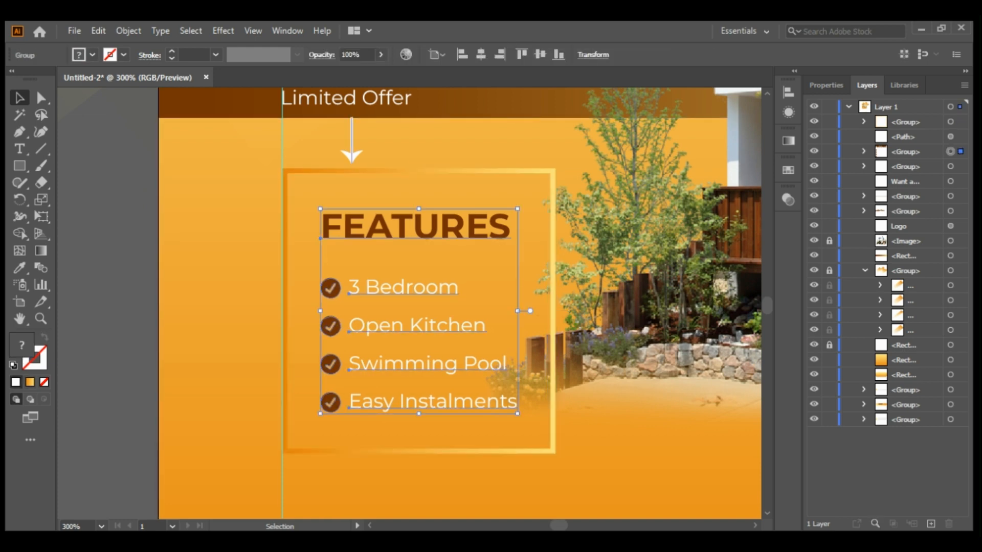
# Step: Center the white arrow horizontally on the Features frame
pyautogui.click(351, 148)
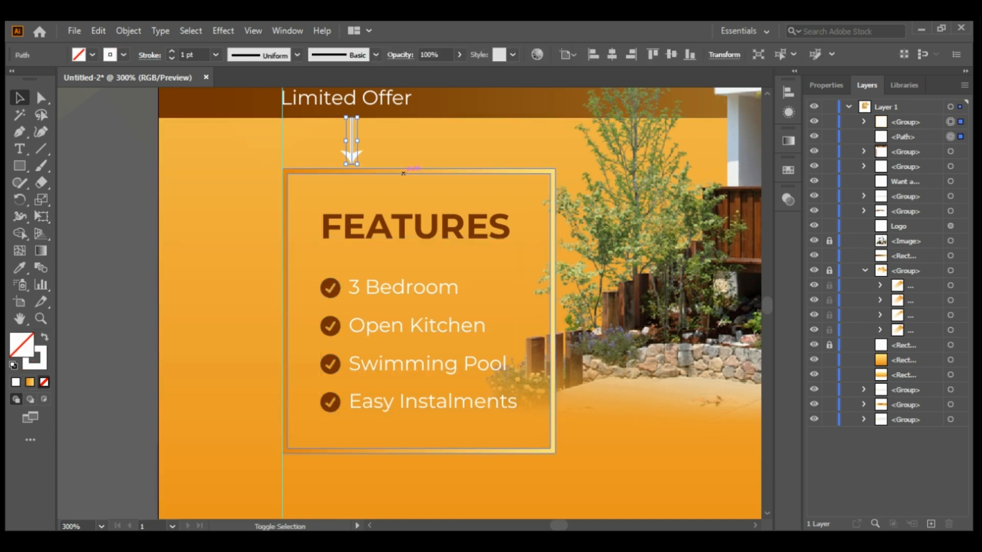
pyautogui.click(403, 173)
pyautogui.click(612, 54)
pyautogui.click(122, 267)
# Step: Move the gradient Features frame directly behind the house image in the stacking order and deselect it
pyautogui.scroll(-2, 123, 267)
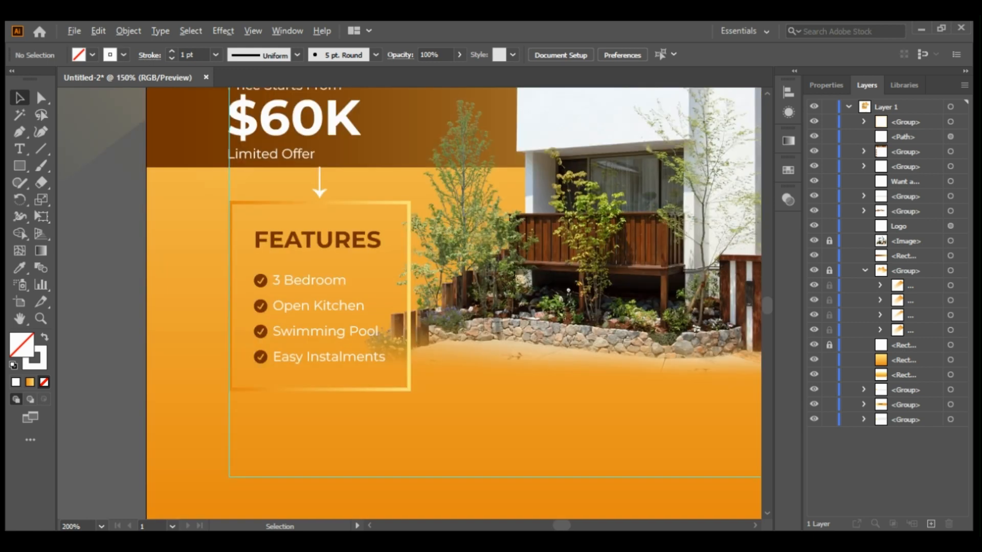
pyautogui.scroll(-1, 125, 262)
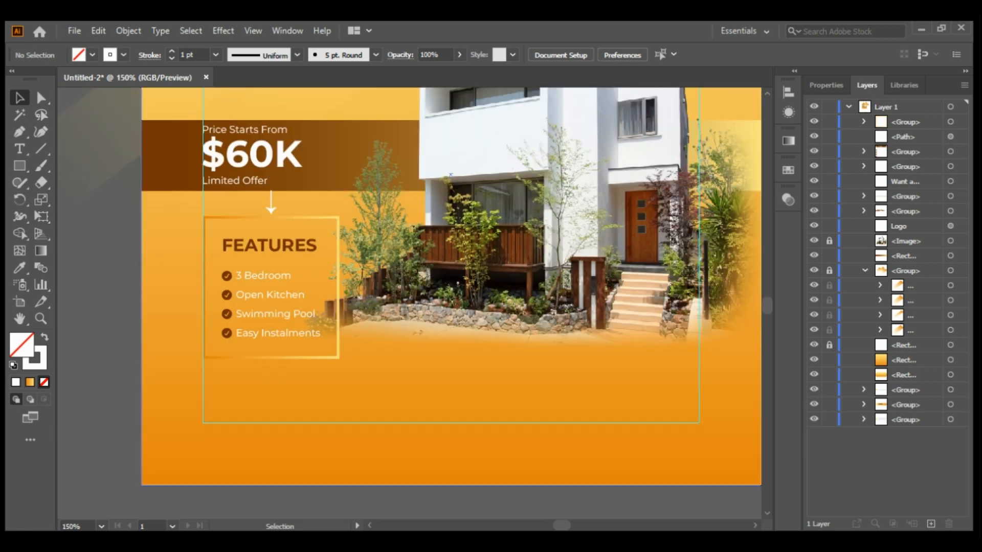
pyautogui.scroll(-1, 164, 368)
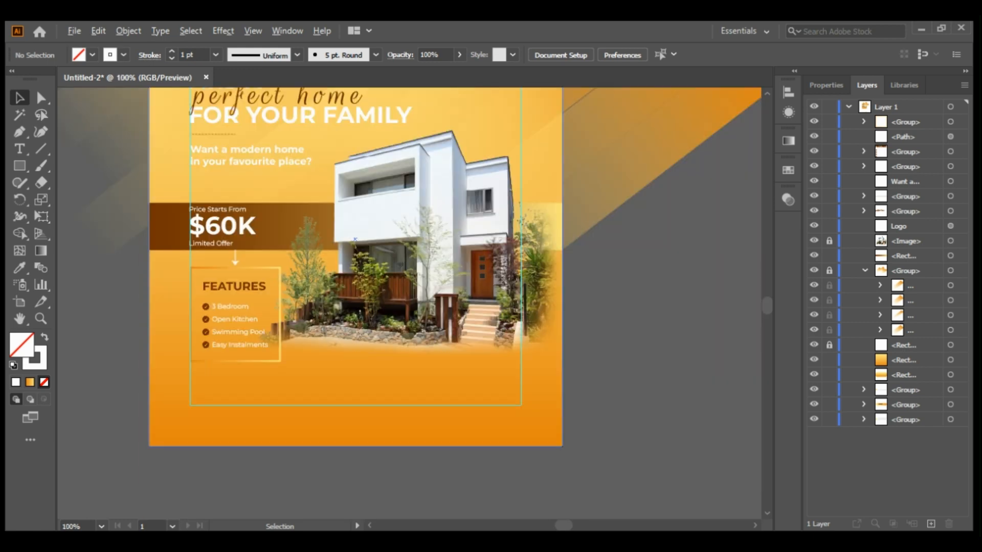
pyautogui.scroll(-2, 237, 386)
pyautogui.scroll(2, 236, 386)
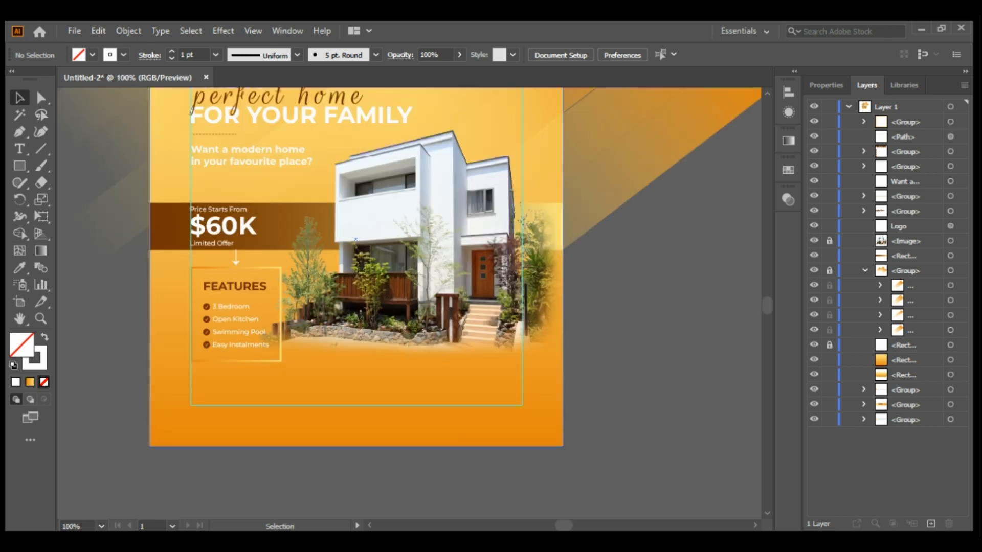
pyautogui.click(235, 307)
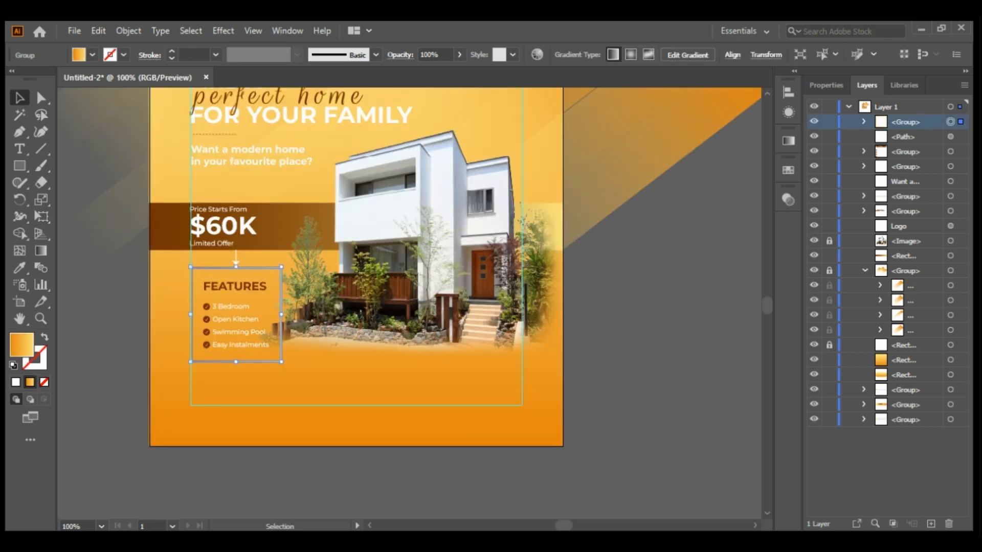
pyautogui.moveTo(905, 121); pyautogui.dragTo(905, 249)
pyautogui.hotkey('ctrl', 'shift', 'a')
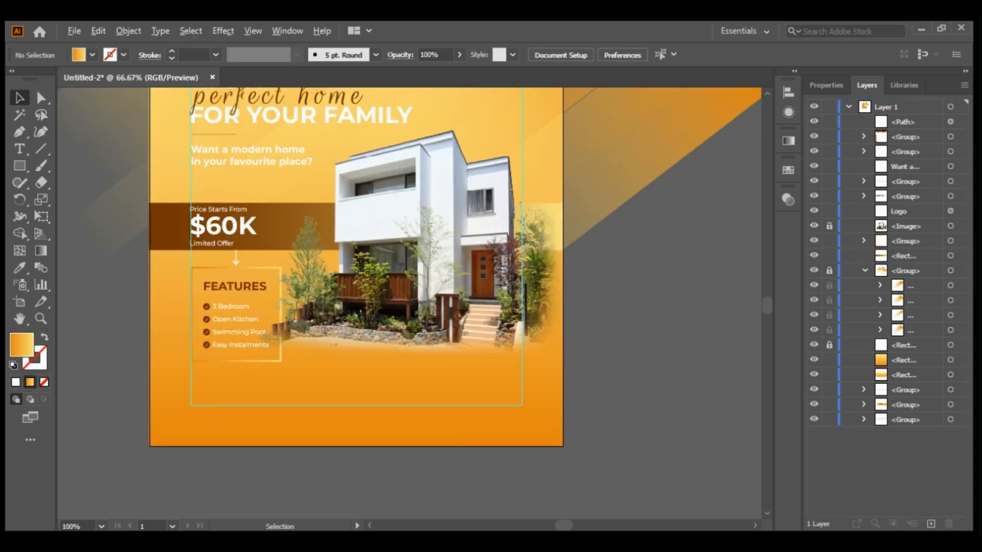
# Step: Place the phone contact, website and BOOK NOW groups along the bottom of the artboard and bring them to the front
pyautogui.scroll(-3, 672, 230)
pyautogui.scroll(2, 544, 445)
pyautogui.moveTo(310, 295); pyautogui.dragTo(661, 356)
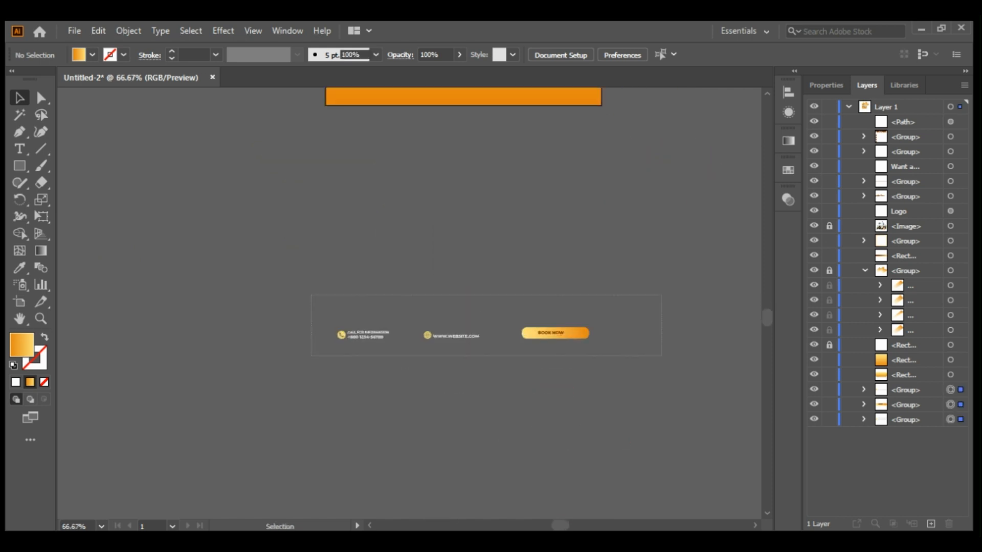
pyautogui.moveTo(580, 332); pyautogui.dragTo(580, 207)
pyautogui.scroll(1, 561, 310)
pyautogui.moveTo(575, 162); pyautogui.dragTo(573, 403)
pyautogui.moveTo(573, 404); pyautogui.dragTo(597, 272)
pyautogui.hotkey('ctrl', 'shift', ']')
pyautogui.click(409, 388)
# Step: Align the phone contact group with the left and bottom margin guides
pyautogui.scroll(5, 279, 276)
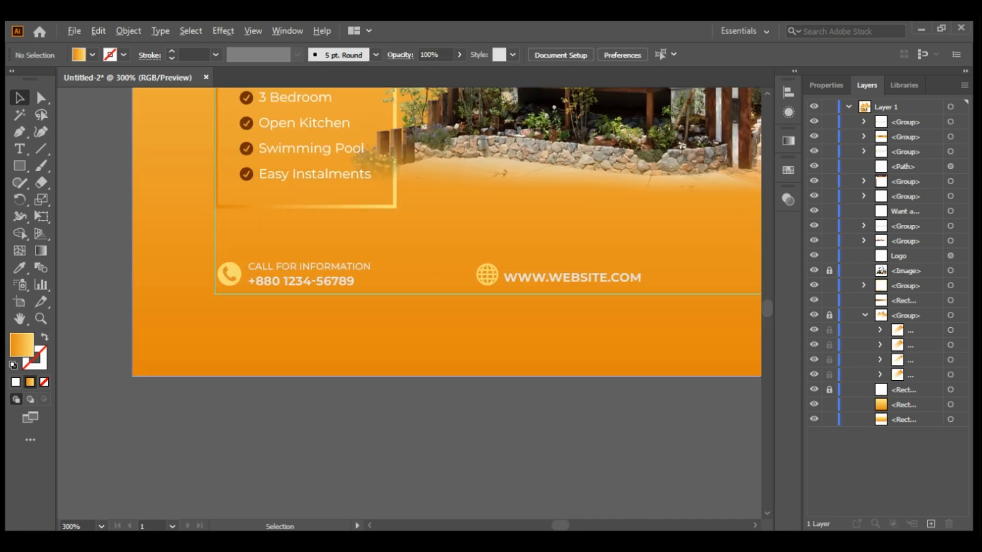
pyautogui.moveTo(303, 255); pyautogui.dragTo(294, 273)
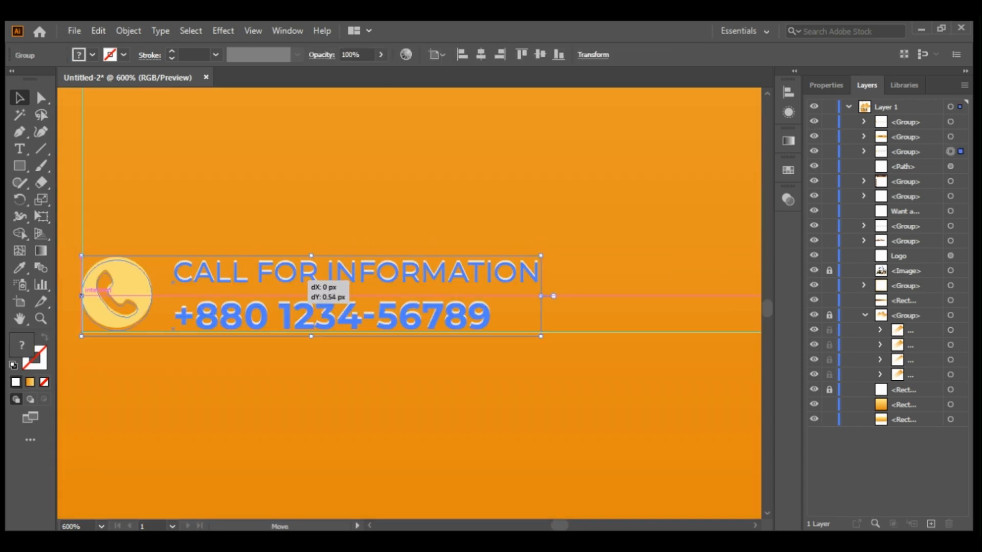
pyautogui.scroll(-3, 278, 283)
# Step: Set the website group on the bottom margin guide and place the BOOK NOW button in the guides' lower-right corner
pyautogui.click(562, 289)
pyautogui.moveTo(568, 297); pyautogui.dragTo(261, 306)
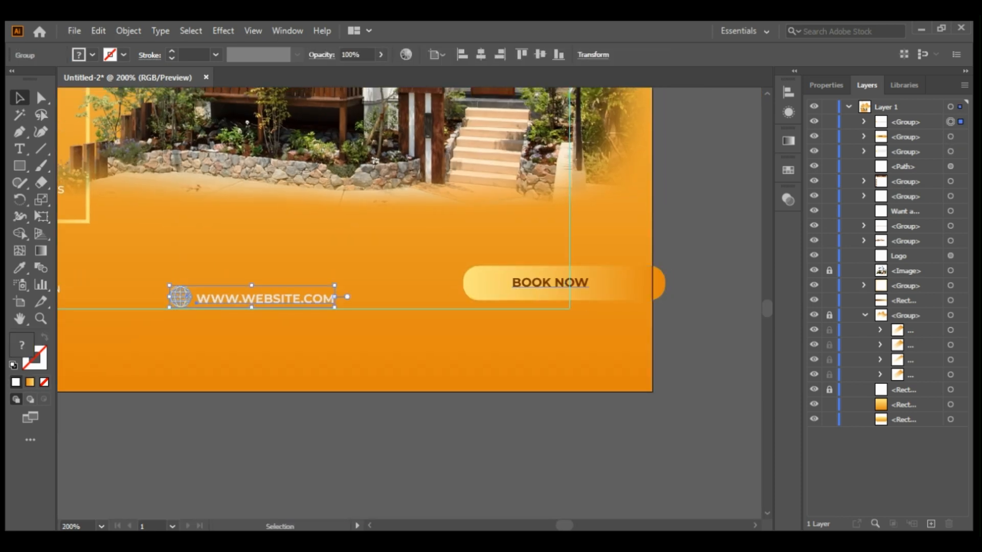
pyautogui.moveTo(624, 276); pyautogui.dragTo(528, 284)
pyautogui.click(461, 424)
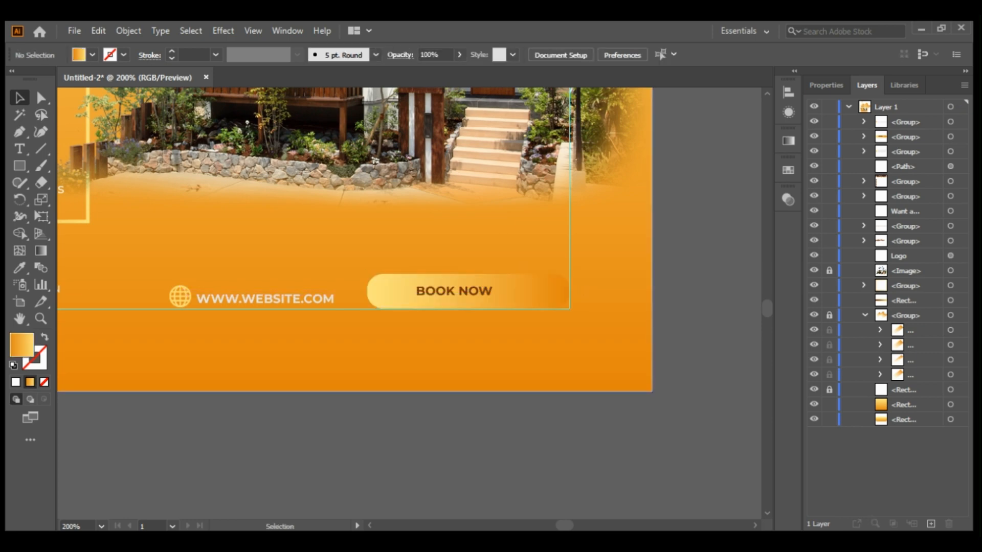
# Step: Center the website group horizontally on the artboard and deselect it
pyautogui.moveTo(327, 328); pyautogui.dragTo(481, 353)
pyautogui.click(420, 324)
pyautogui.click(787, 92)
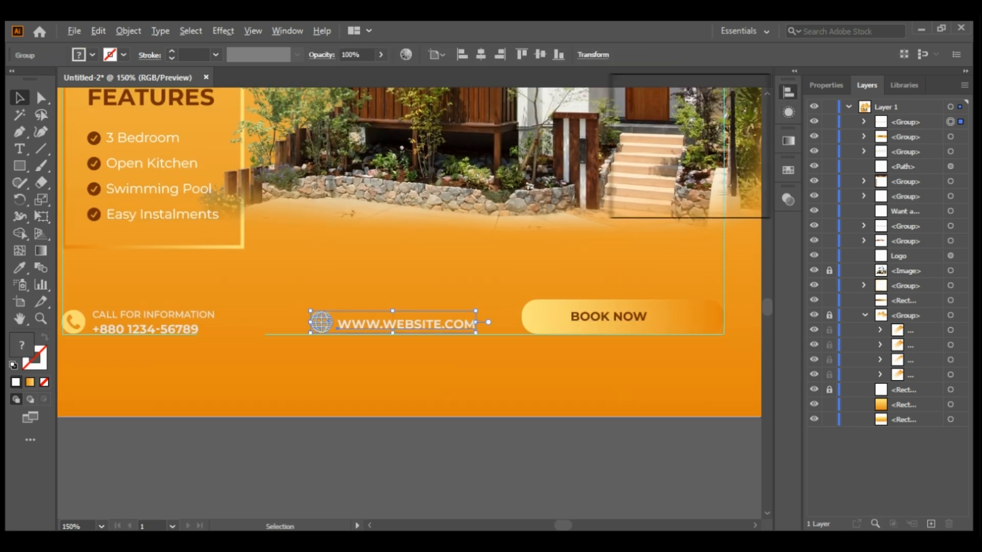
pyautogui.hotkey('ctrl', '-')
pyautogui.hotkey('ctrl', 'shift', 'a')
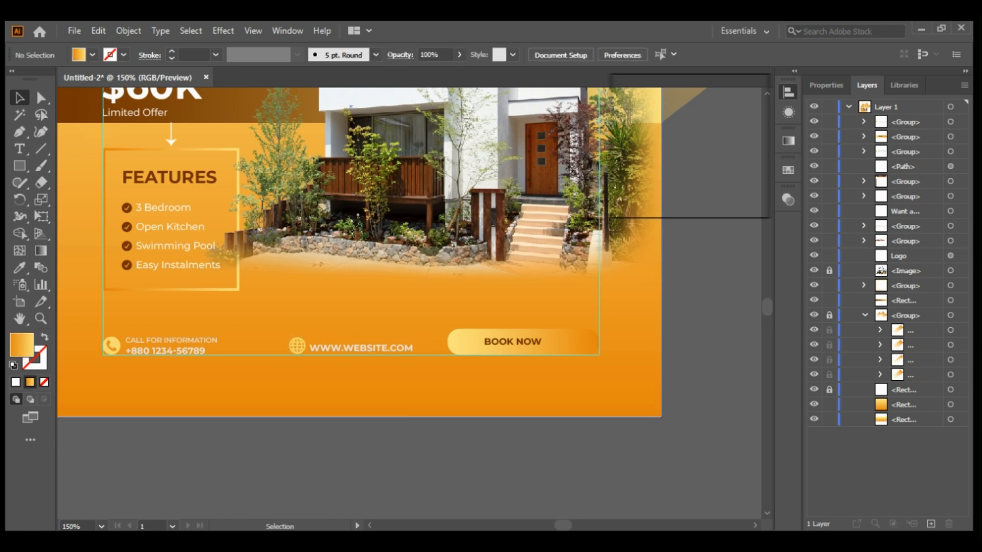
# Step: Move the BOOK NOW button horizontally until the end of its lettering meets the right margin guide
pyautogui.moveTo(543, 342); pyautogui.dragTo(639, 342)
pyautogui.scroll(4, 622, 342)
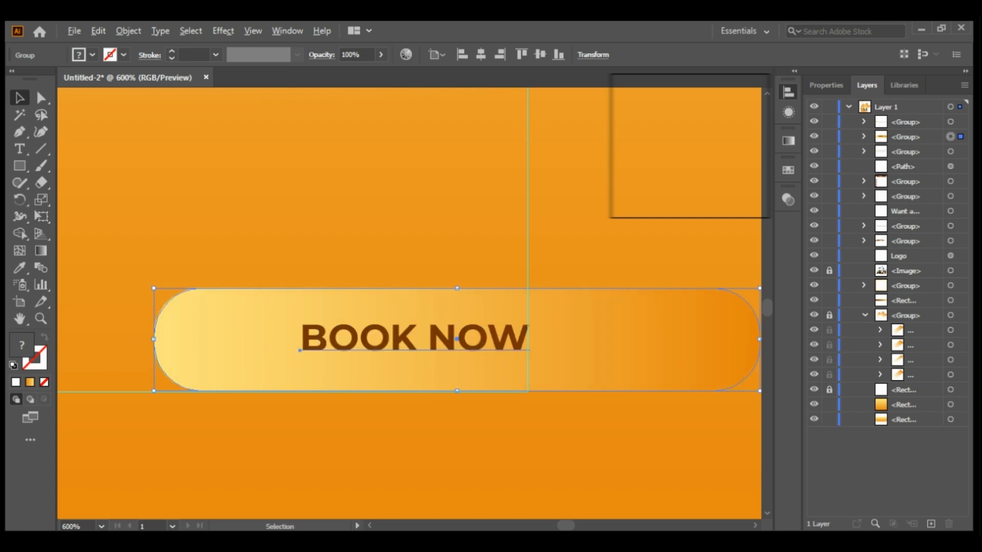
pyautogui.scroll(-3, 637, 342)
pyautogui.scroll(-3, 682, 346)
pyautogui.scroll(3, 619, 374)
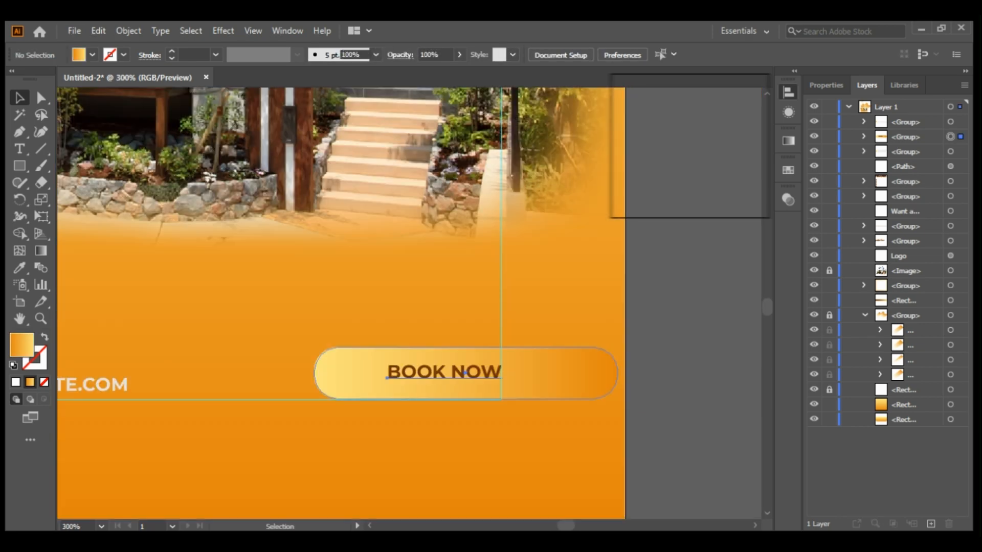
# Step: Try to shift the whole BOOK NOW button so its rounded end passes the artboard's right edge
pyautogui.moveTo(619, 373); pyautogui.dragTo(630, 373)
pyautogui.scroll(1, 501, 394)
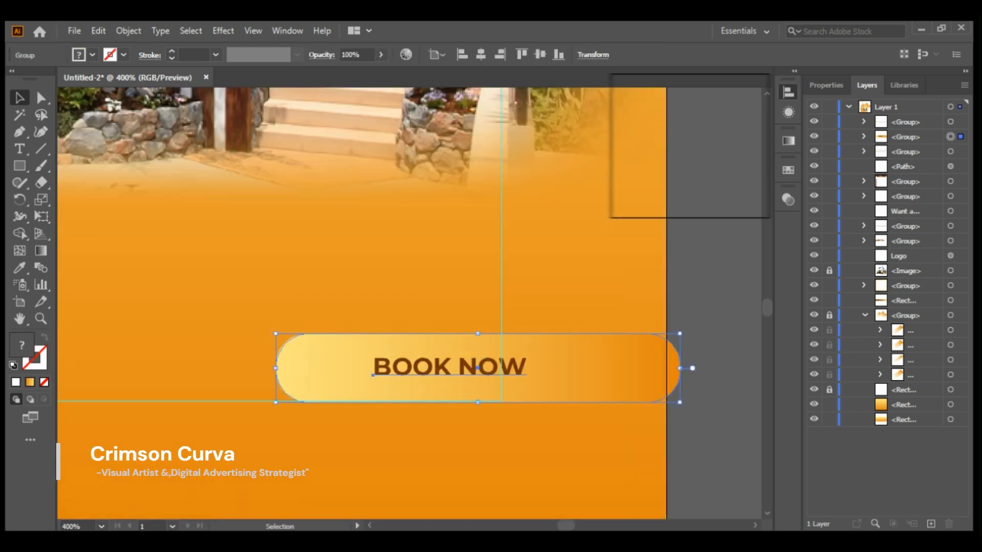
pyautogui.moveTo(553, 360); pyautogui.dragTo(550, 359)
pyautogui.click(702, 331)
pyautogui.keyDown('ctrl'); pyautogui.click(668, 344); pyautogui.keyUp('ctrl')
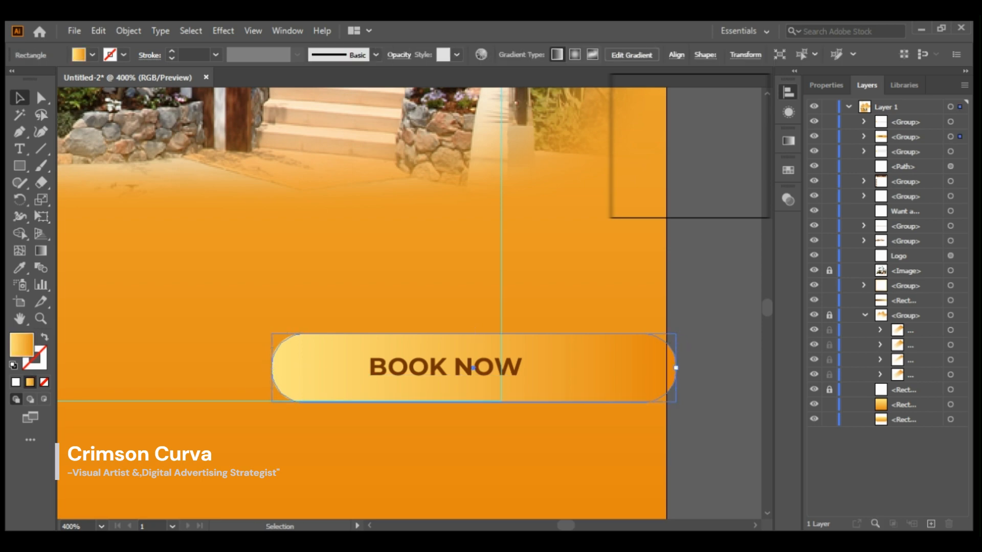
pyautogui.hotkey('ctrl', 'shift', 'a')
pyautogui.hotkey('ctrl', '0')
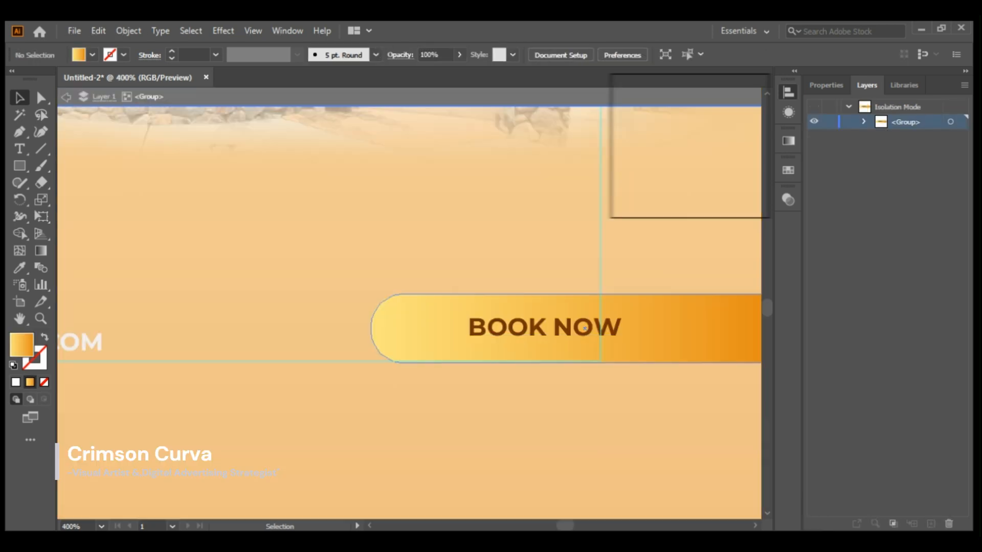
pyautogui.press('Escape')
# Step: Extend the BOOK NOW pill's right end past the artboard edge, keeping its lettering against the right margin guide
pyautogui.moveTo(677, 335); pyautogui.dragTo(504, 353)
pyautogui.scroll(-1, 626, 342)
pyautogui.click(631, 342)
pyautogui.keyDown('ctrl'); pyautogui.click(615, 340); pyautogui.keyUp('ctrl')
pyautogui.moveTo(618, 342); pyautogui.dragTo(631, 342)
pyautogui.click(675, 291)
pyautogui.scroll(-3, 676, 291)
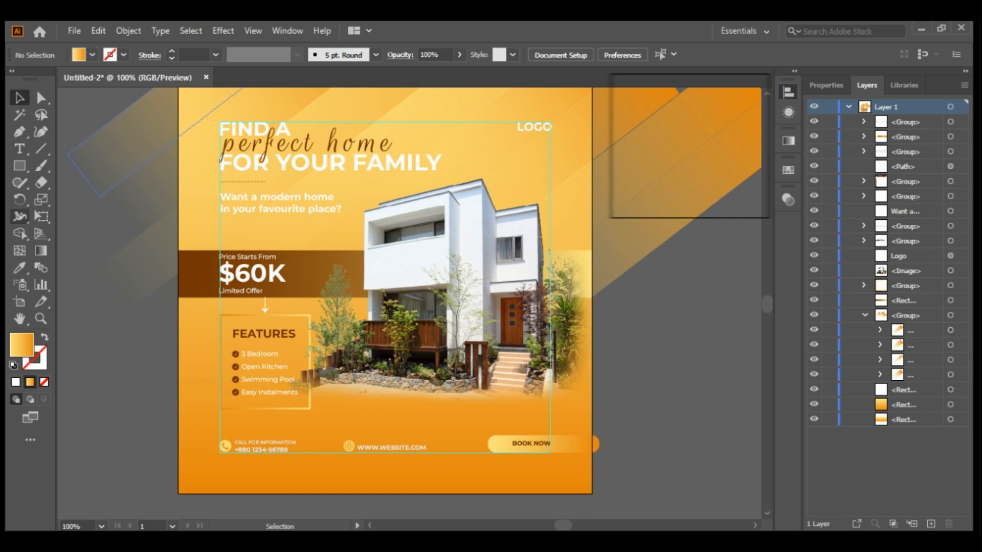
# Step: Add a square rectangle the size of the artboard in front of the artwork
pyautogui.press('m')
pyautogui.scroll(-1, 211, 190)
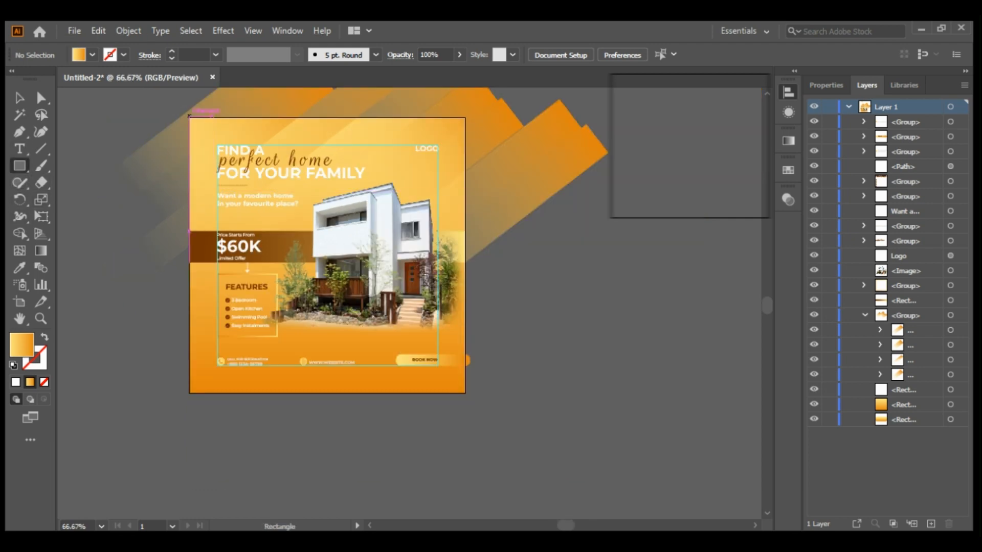
pyautogui.hotkey('ctrl', 'v')
pyautogui.press('v')
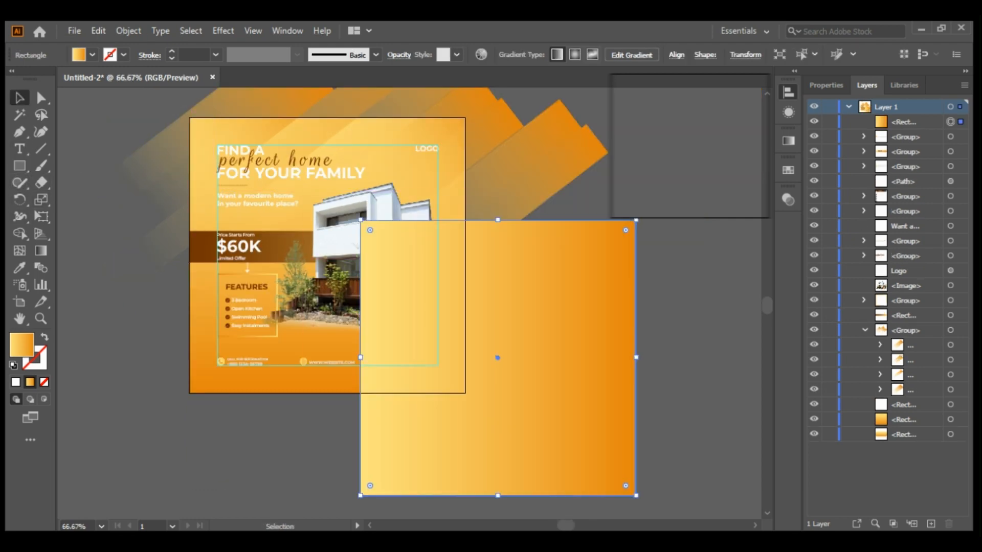
# Step: Align the square exactly over the artboard and use it as a clipping mask for all the artwork
pyautogui.click(647, 118)
pyautogui.click(722, 118)
pyautogui.moveTo(98, 355); pyautogui.dragTo(540, 112)
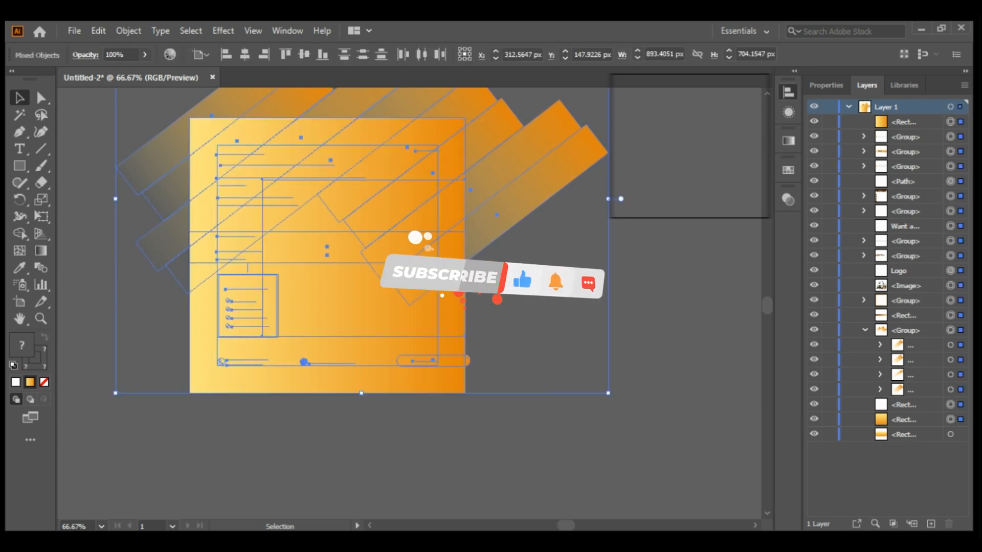
pyautogui.hotkey('ctrl', '7')
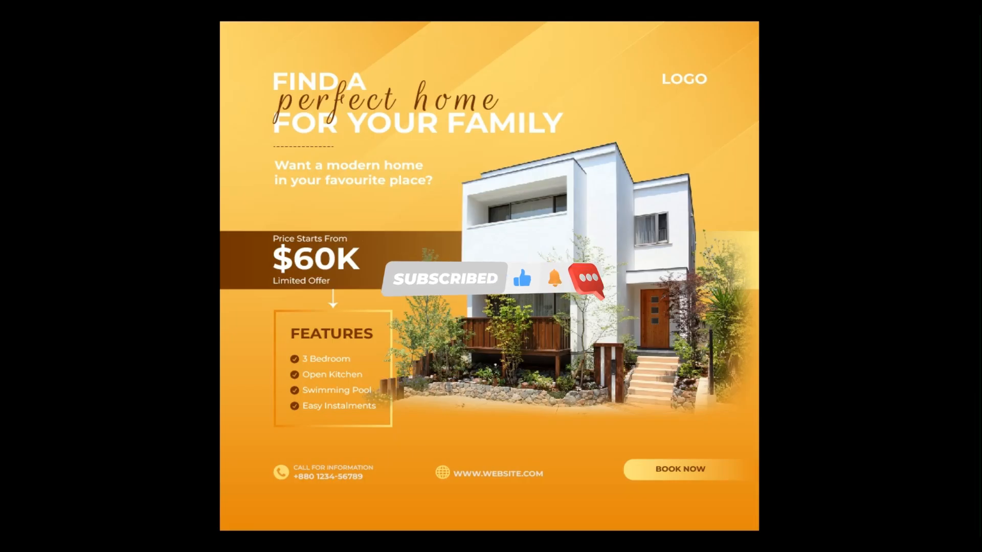